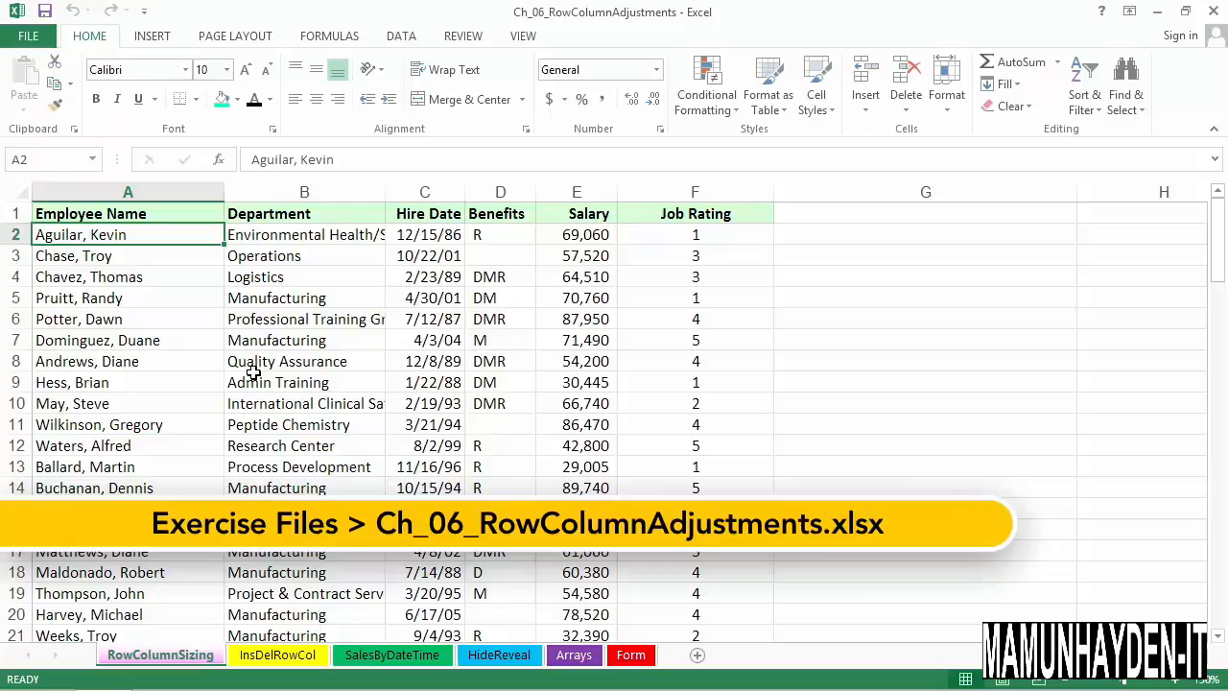
left_click(207, 265)
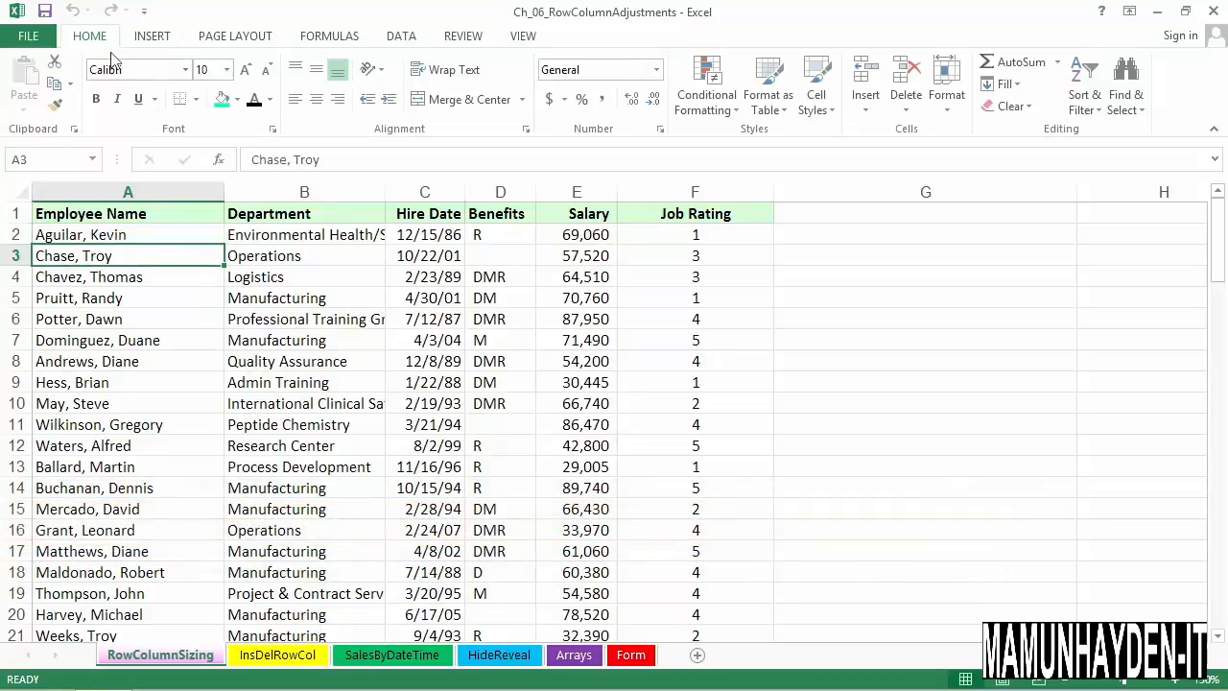
left_click(948, 106)
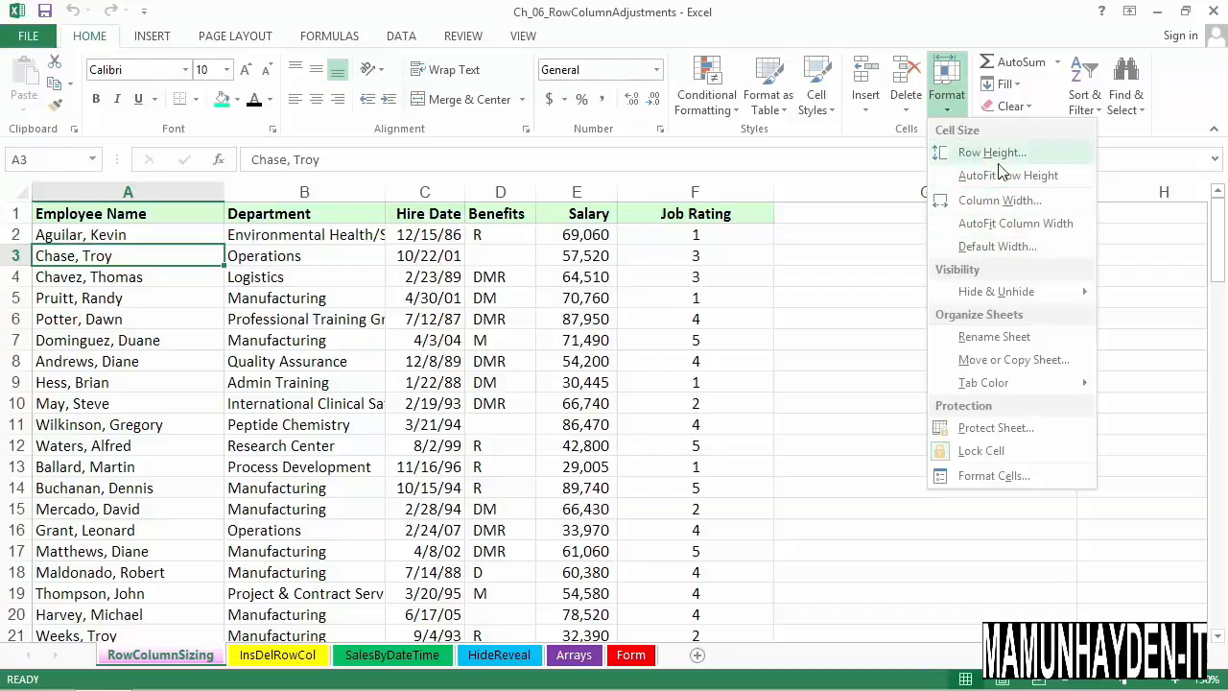
left_click(439, 264)
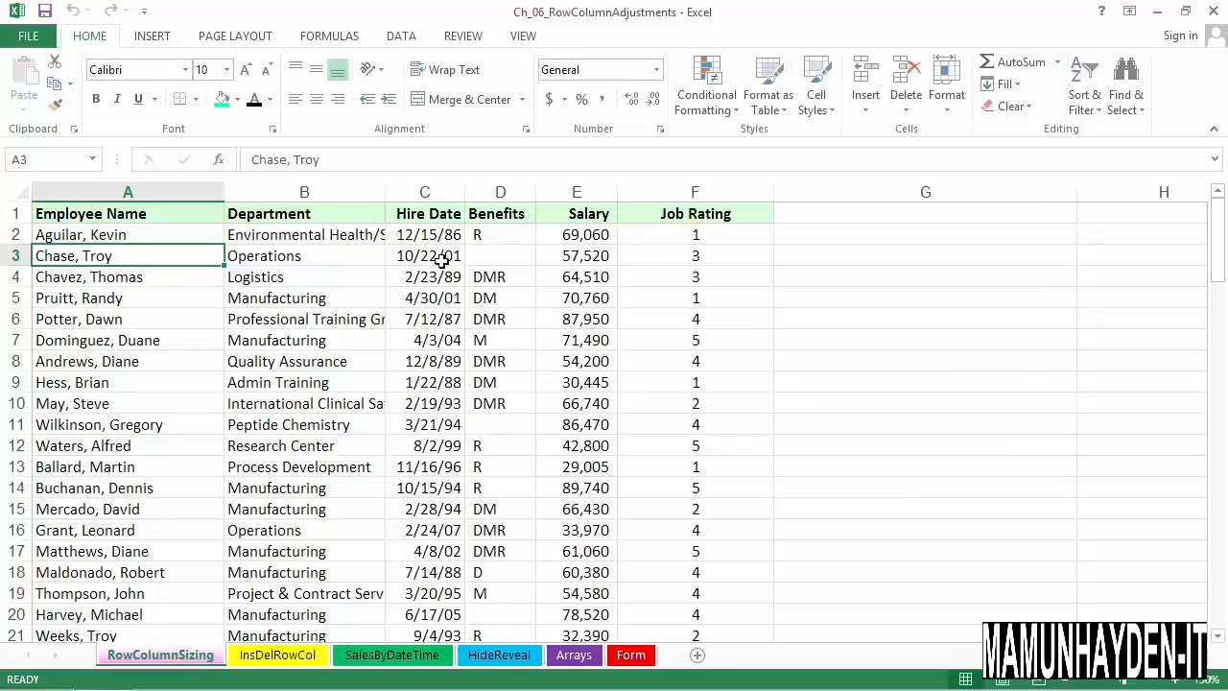
Try widening the Department column manually until its longest entries fit, and undo the width change
left_click(338, 281)
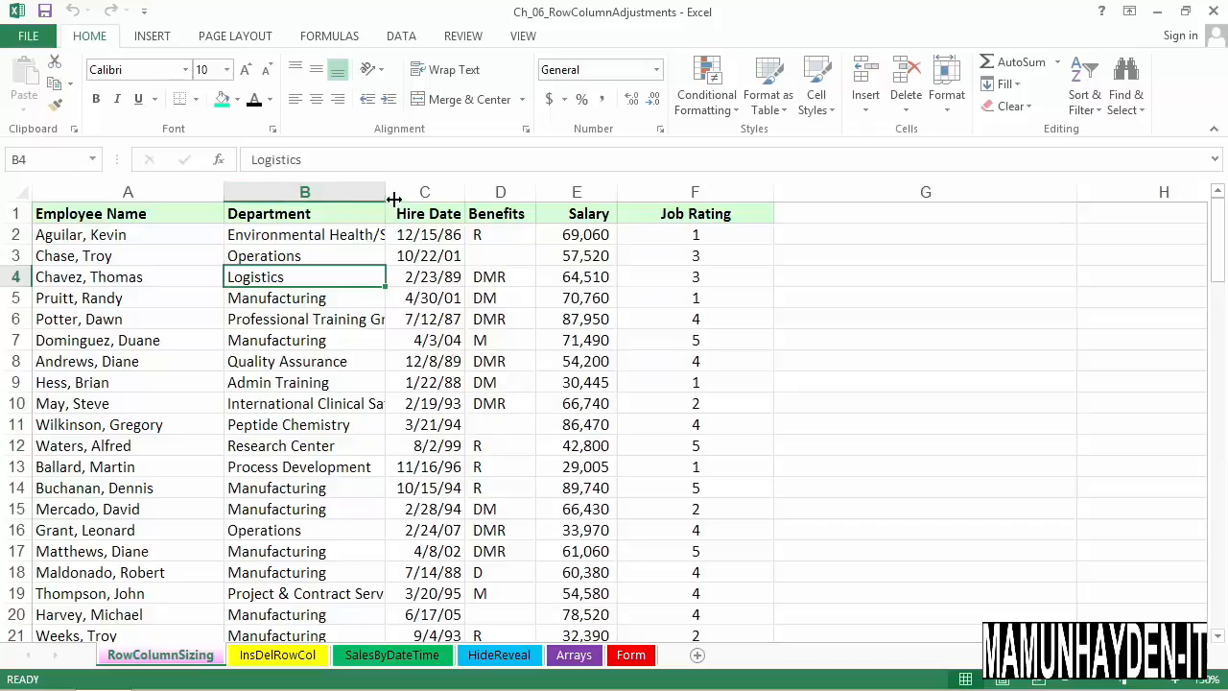
left_click_drag(394, 199, 457, 206)
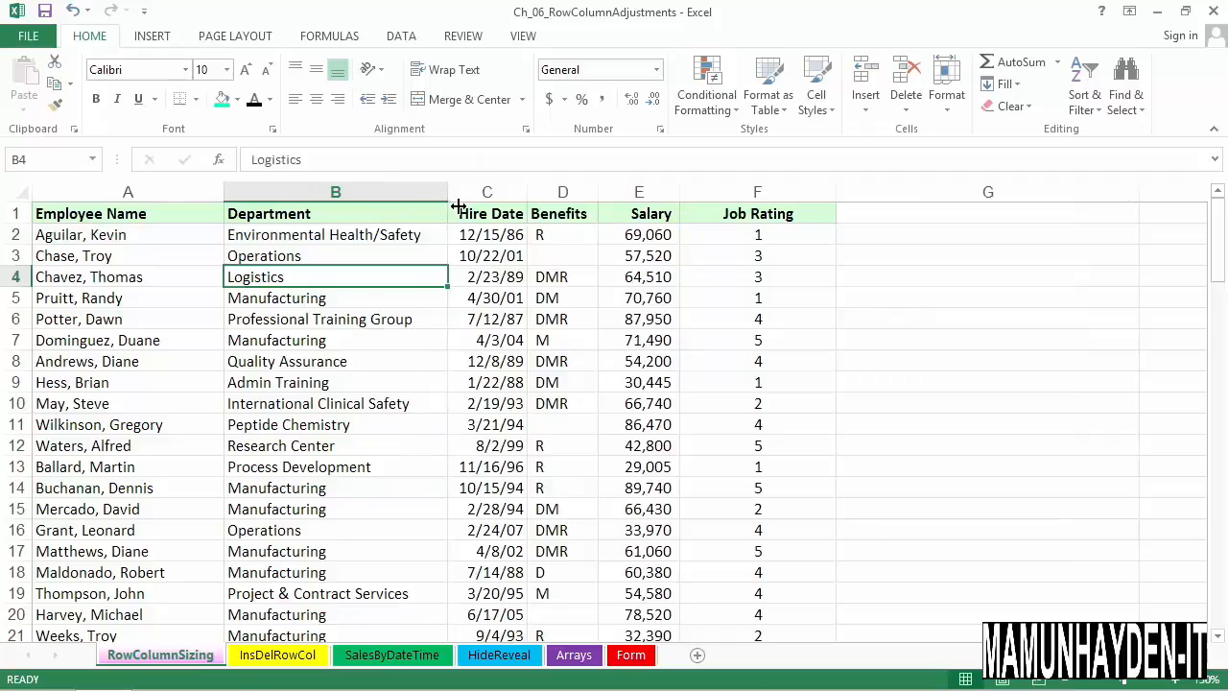
key("ctrl+z")
left_click(614, 467)
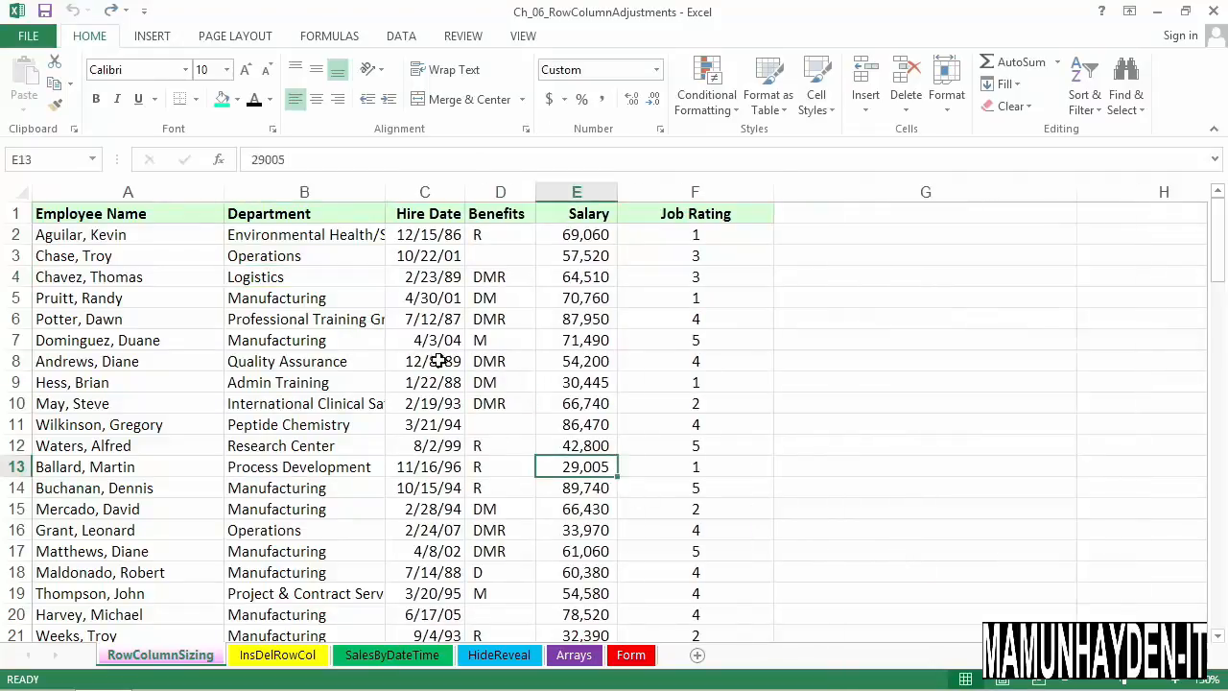
AutoFit the Department column to its longest entry and check its entries down to the last data rows
double_click(395, 197)
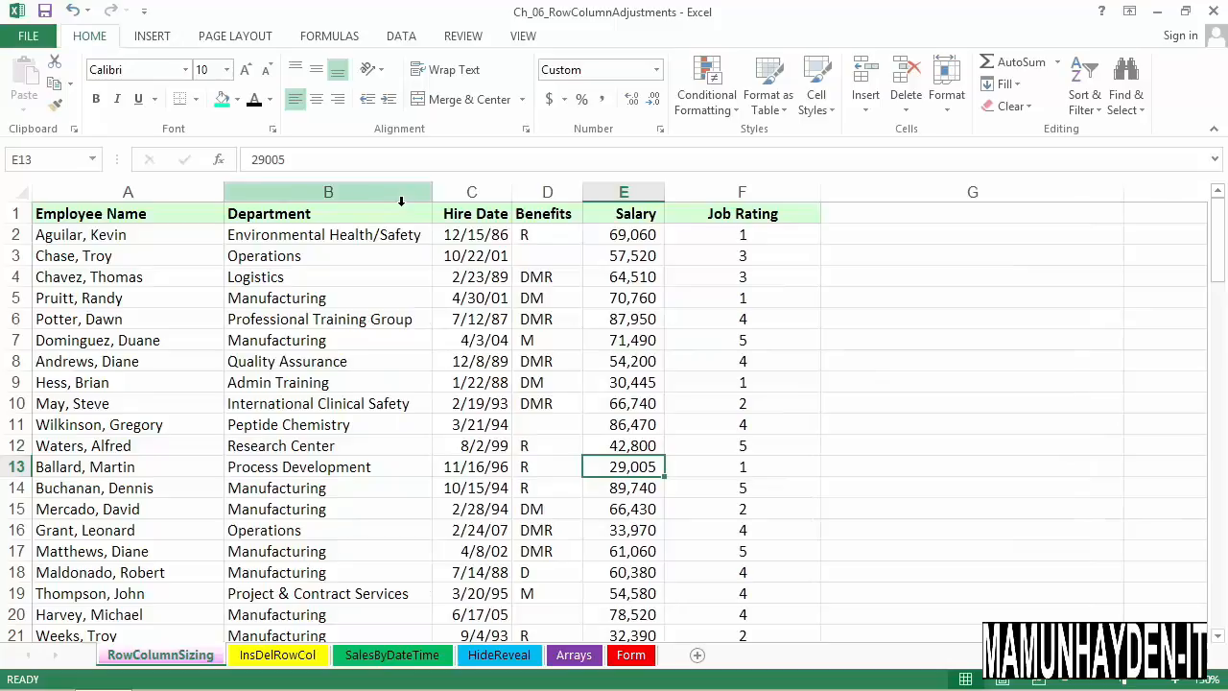
left_click(397, 233)
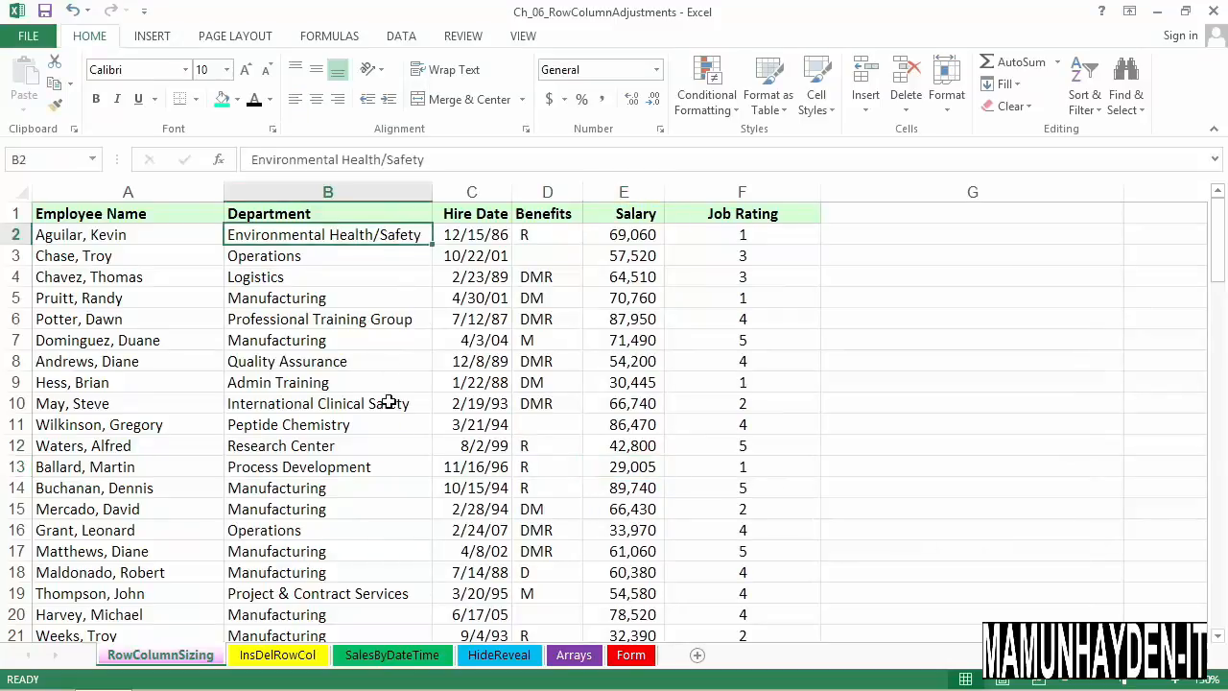
scroll(396, 429, "down", 2)
scroll(397, 430, "down", 14)
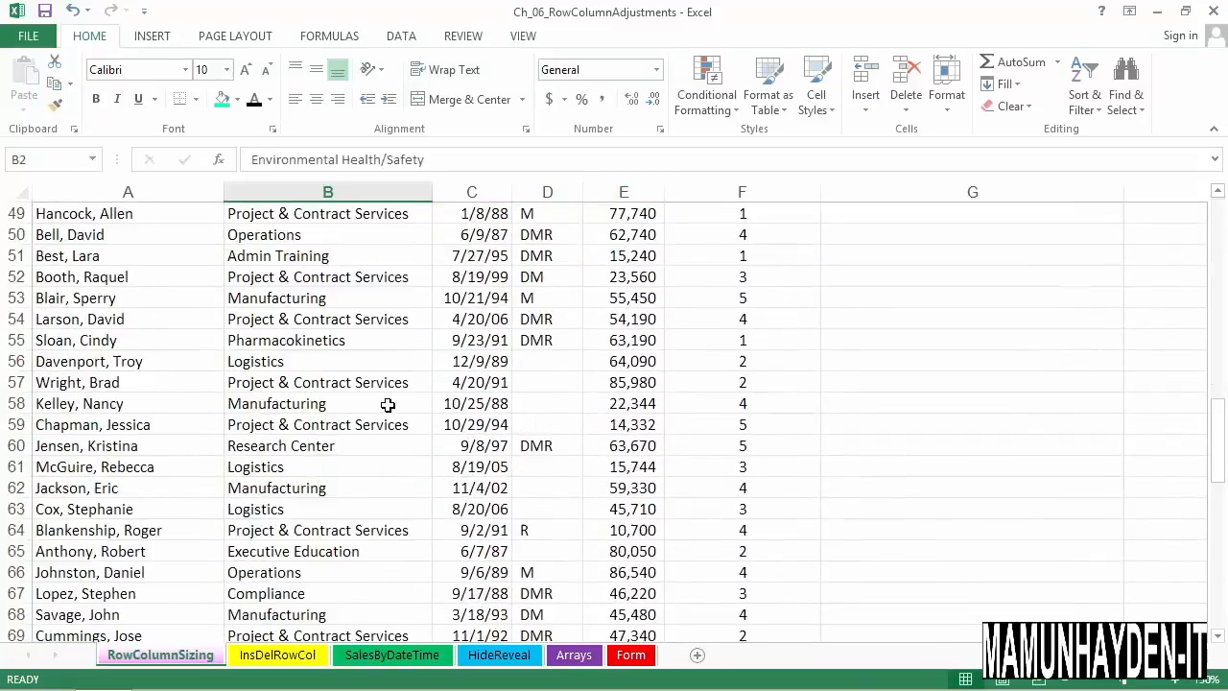
scroll(385, 397, "down", 13)
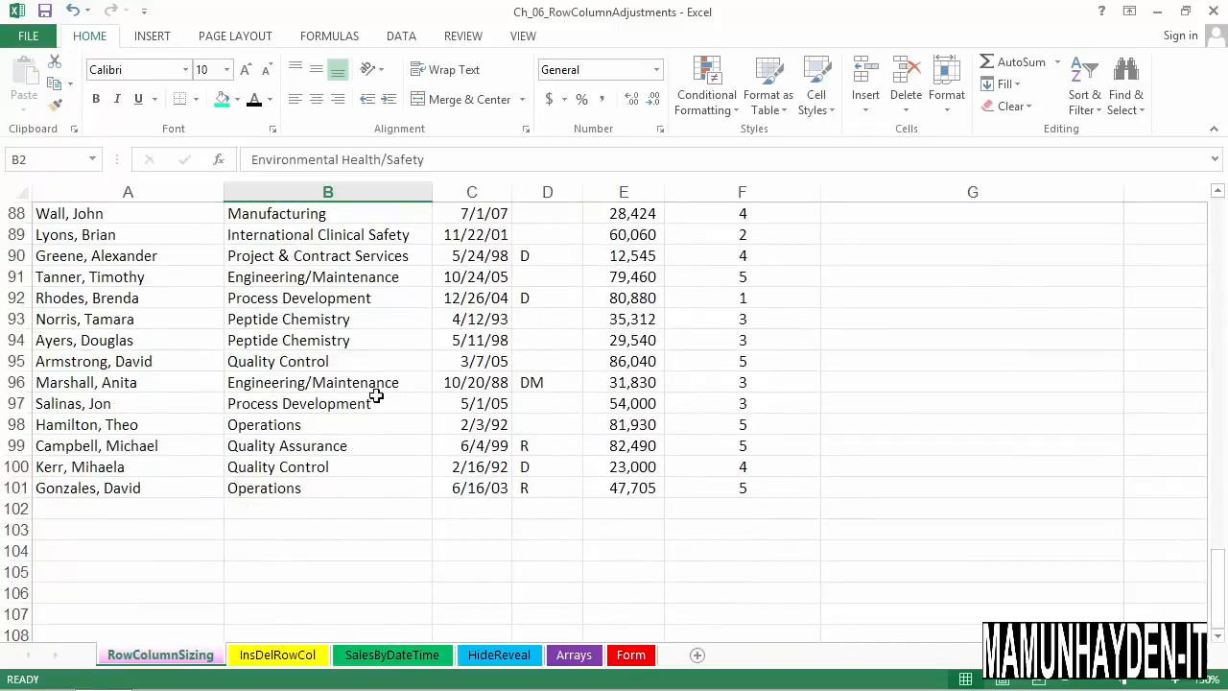
Extend the department in cell B96 to "Engineering/Maintenance and Control" and AutoFit column B to the longer text
left_click(409, 384)
double_click(410, 385)
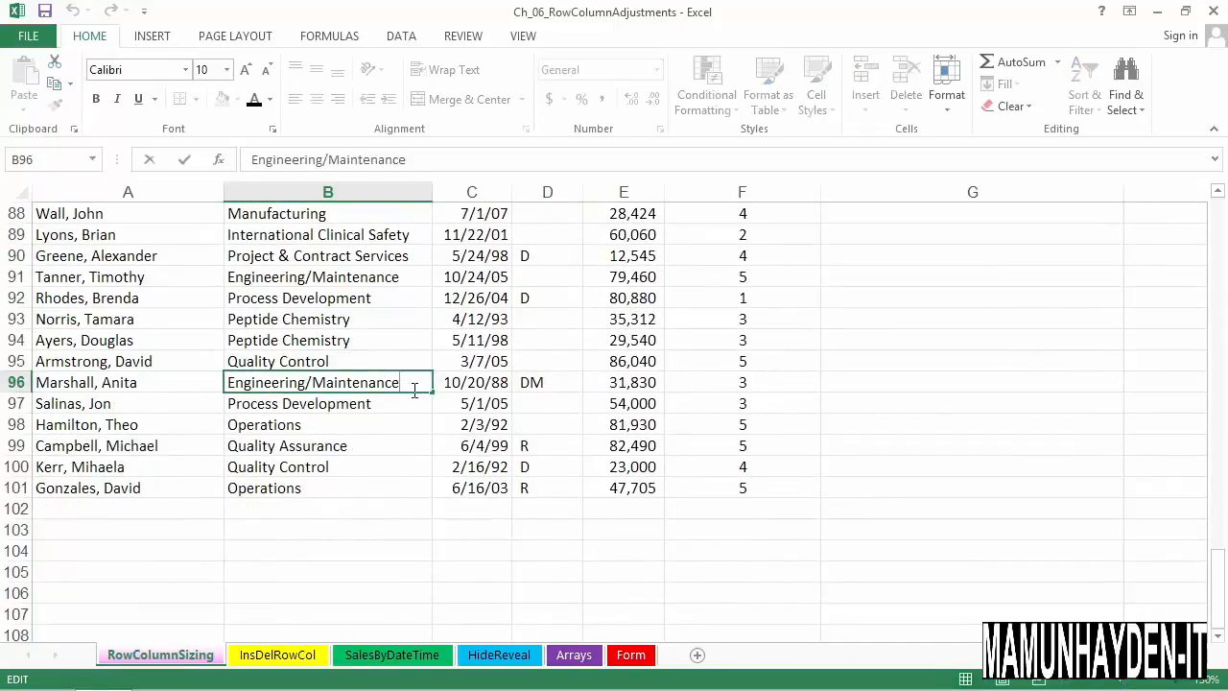
type("and Control")
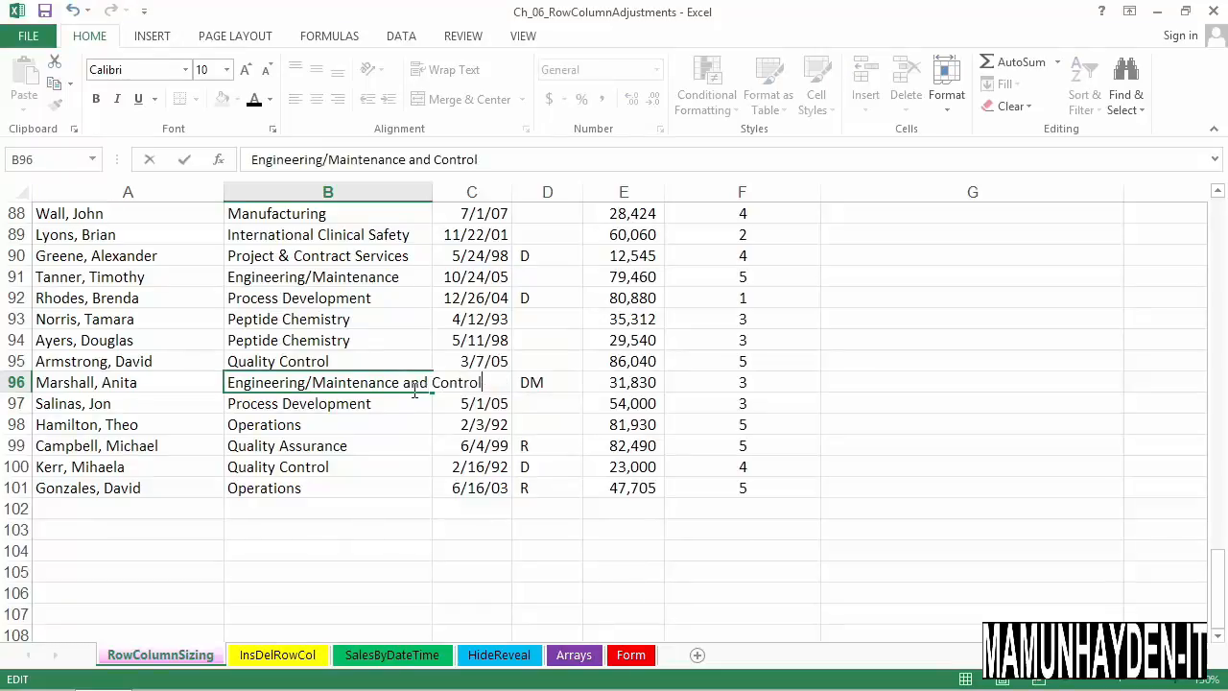
key("Return")
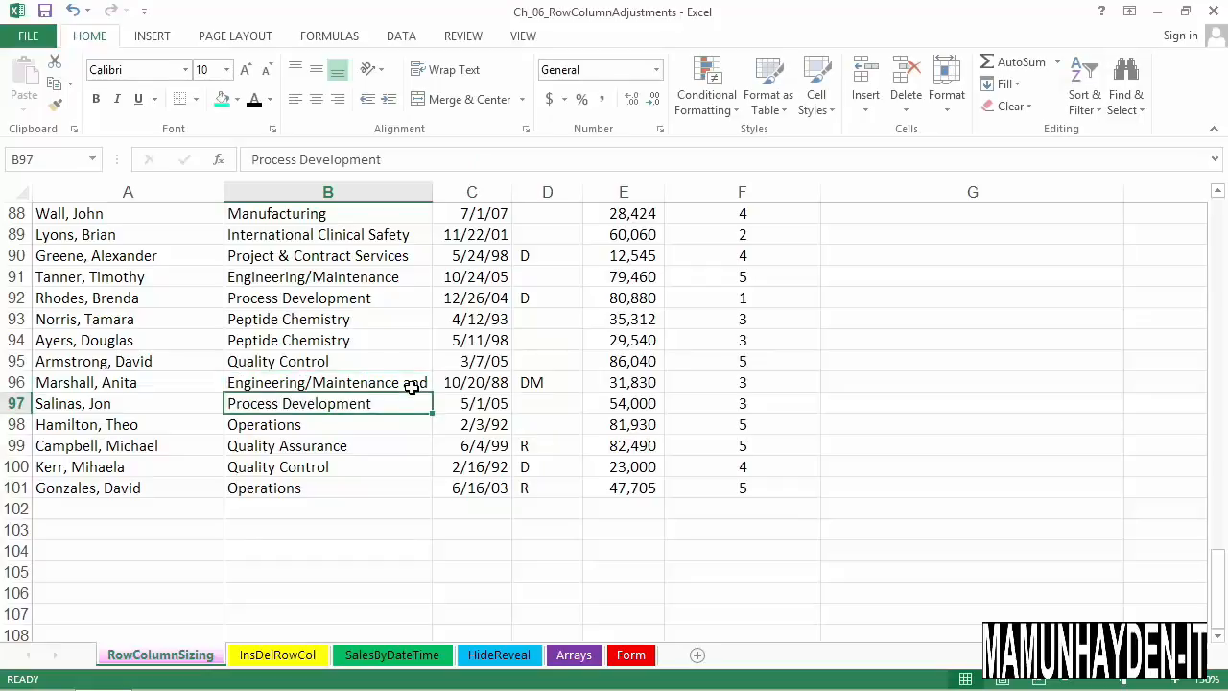
double_click(440, 199)
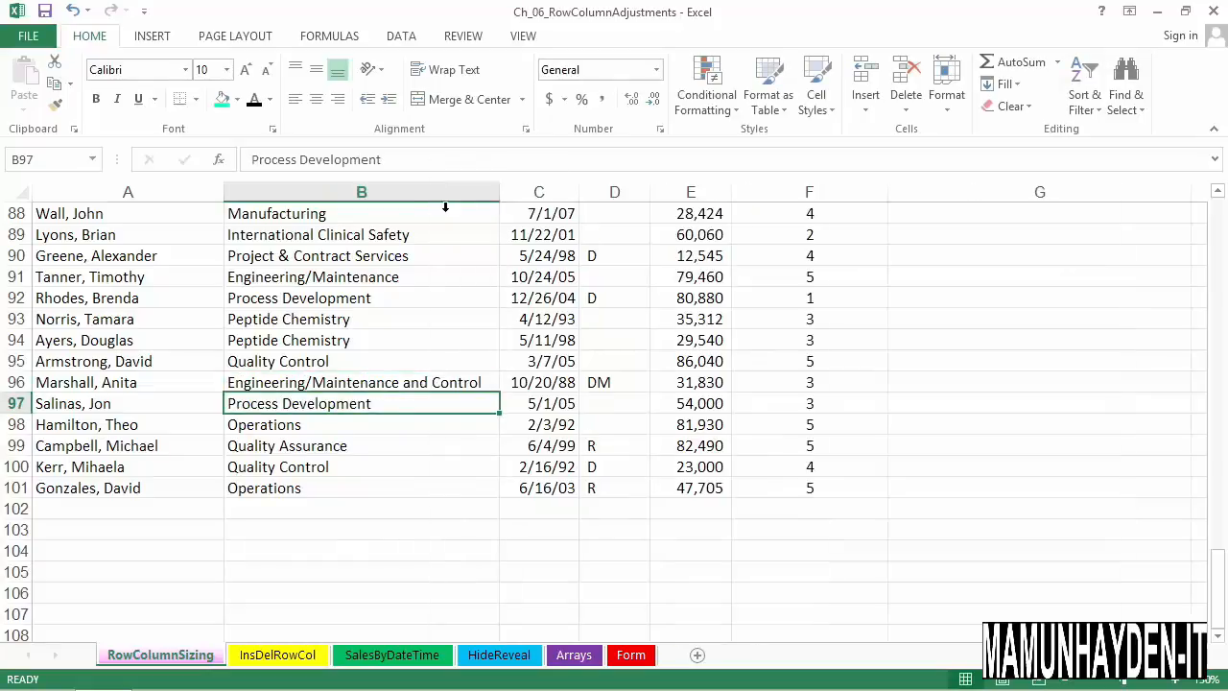
Shorten cell B96 back to "Engineering/Maintenance" and AutoFit column B again
double_click(491, 386)
key("BackSpace")
key("BackSpace")
key("BackSpace")
key("BackSpace")
key("BackSpace")
key("BackSpace")
key("BackSpace")
key("BackSpace")
key("BackSpace")
key("BackSpace")
key("BackSpace")
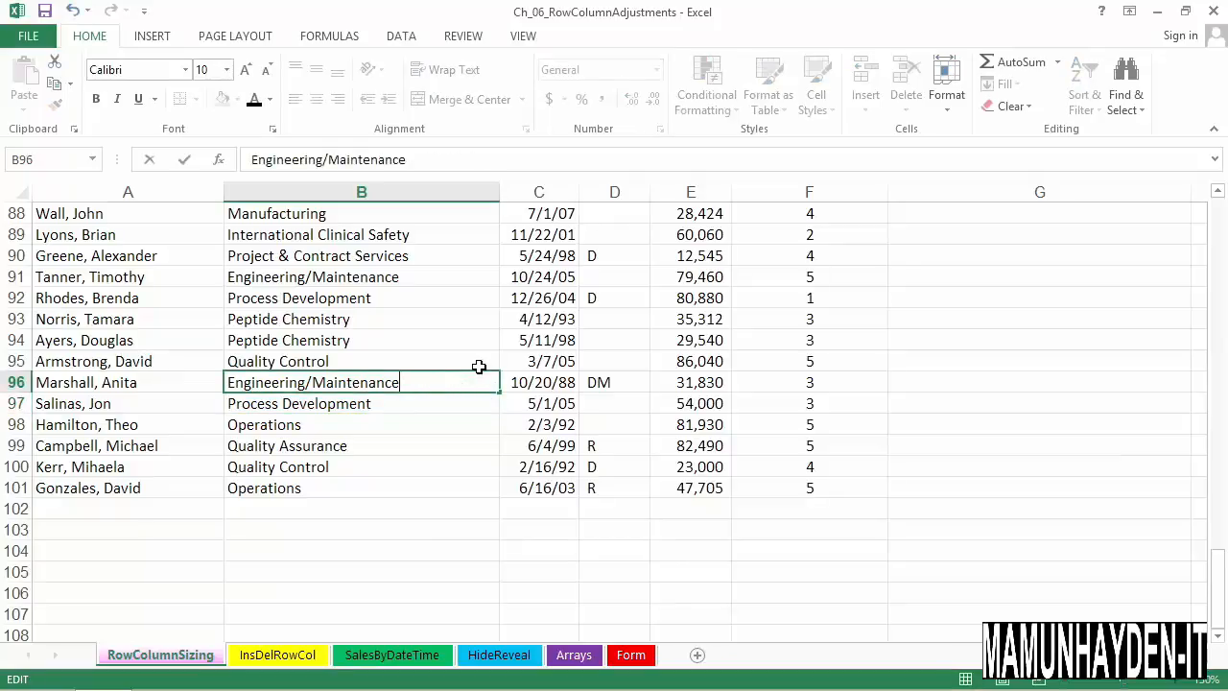
key("Return")
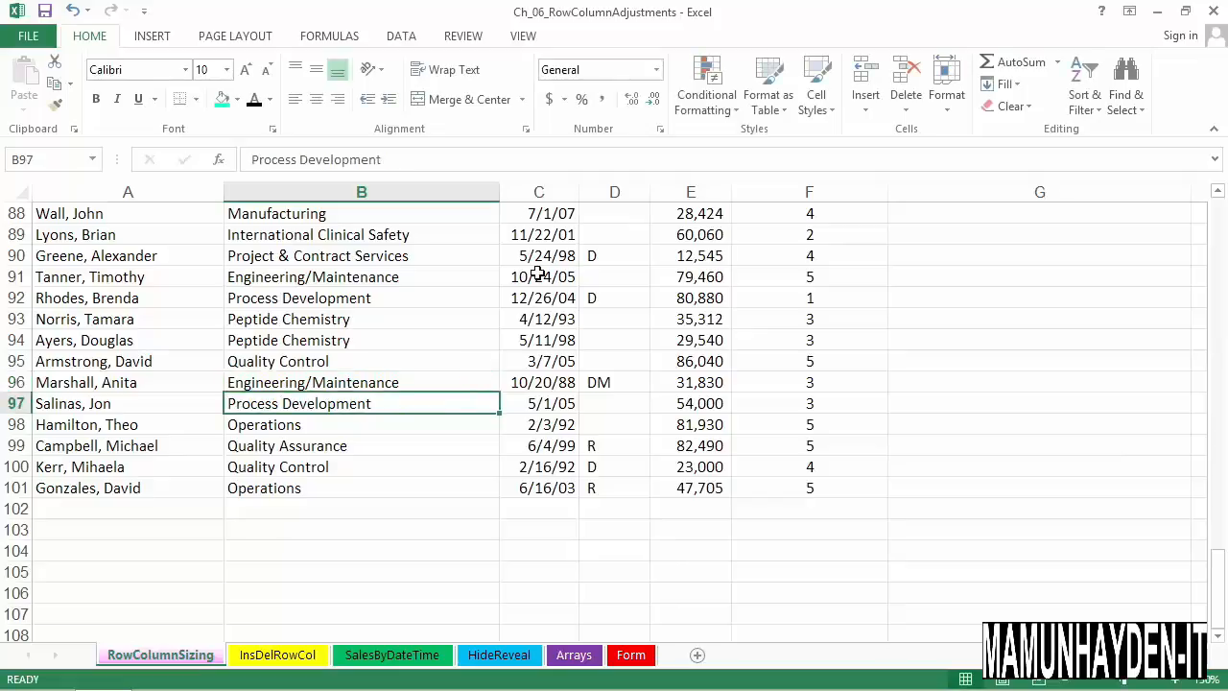
double_click(499, 193)
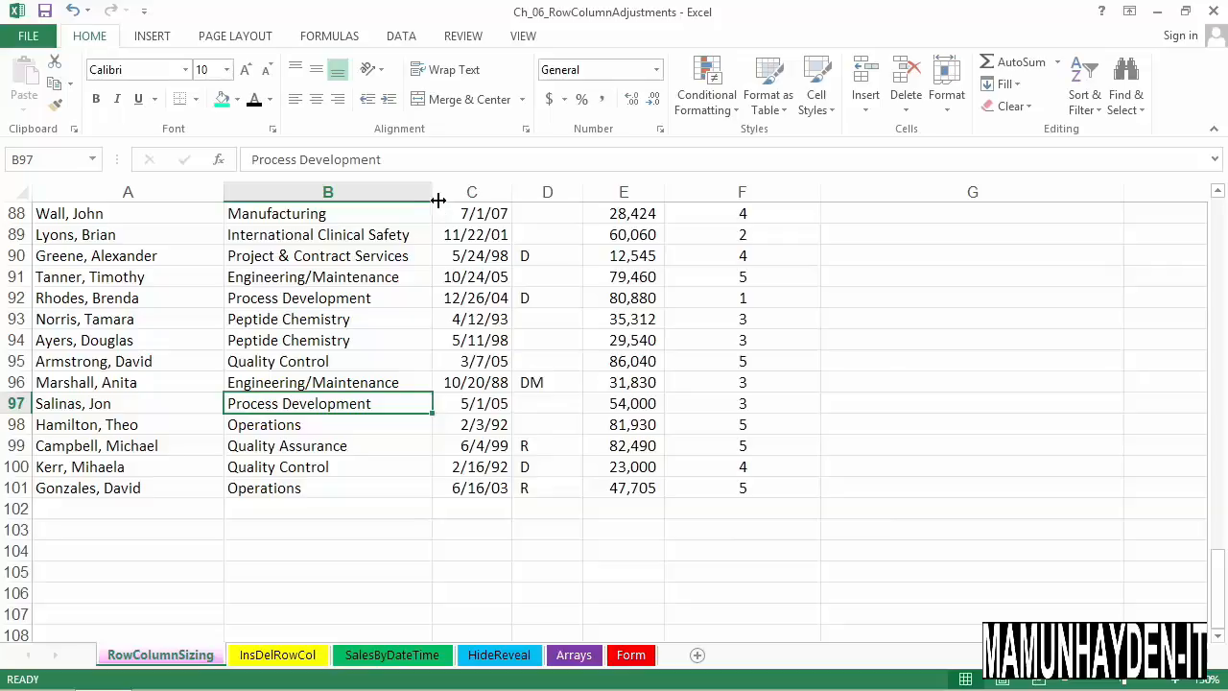
left_click(949, 86)
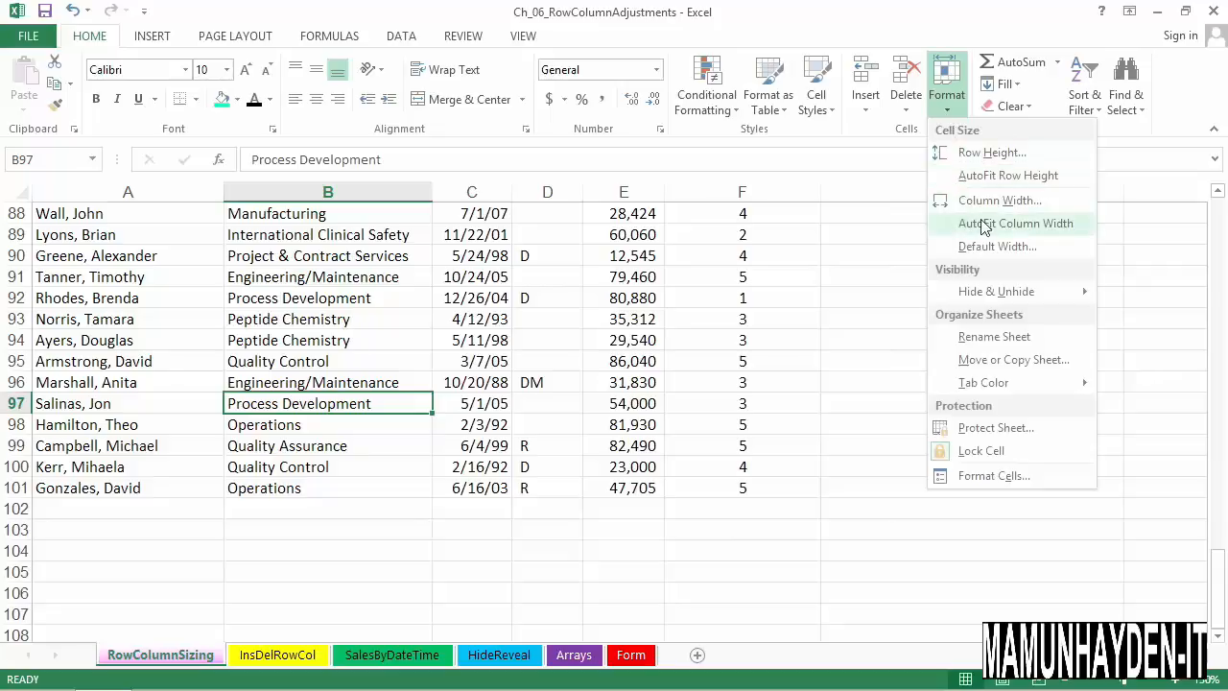
left_click(289, 234)
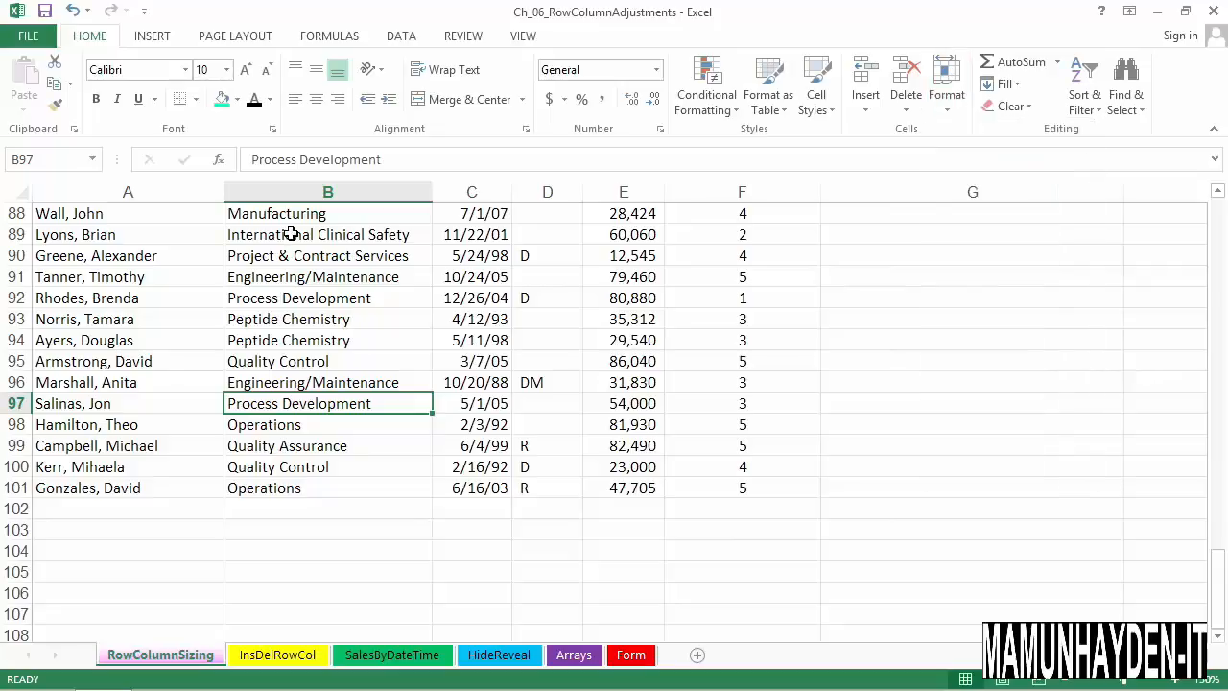
Narrow the Department column so its longer entries are cut off, and AutoFit columns A and B together
key("ctrl+Up")
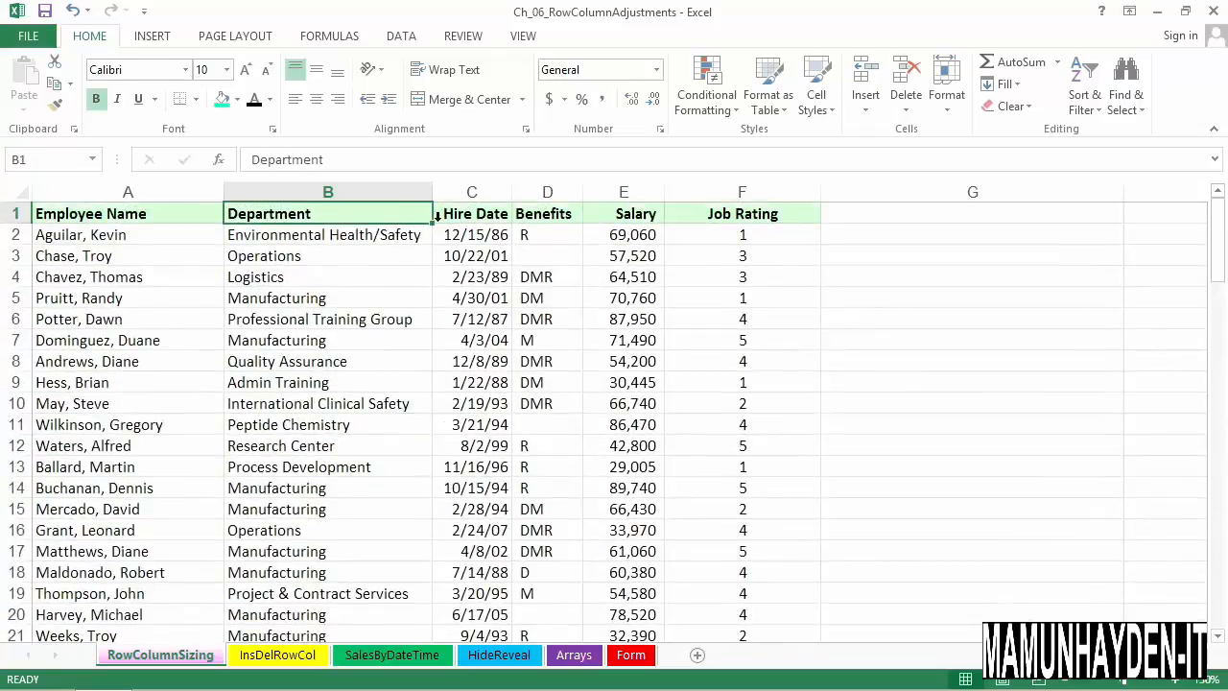
left_click_drag(433, 192, 368, 195)
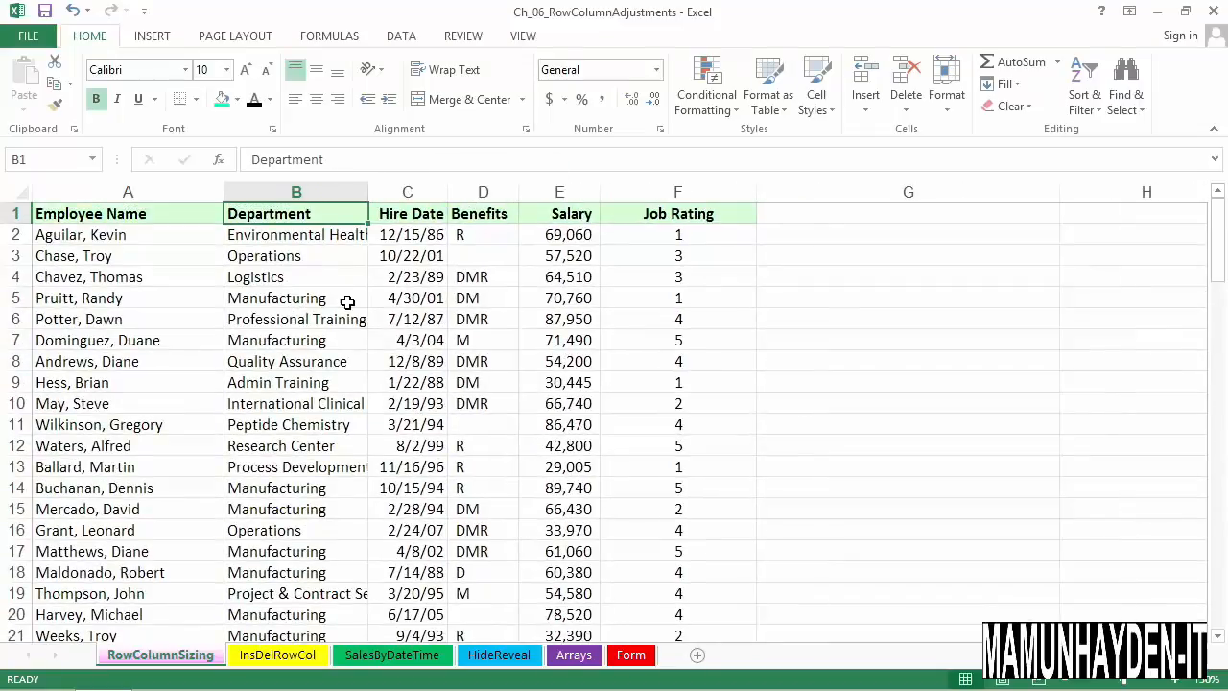
left_click(350, 299)
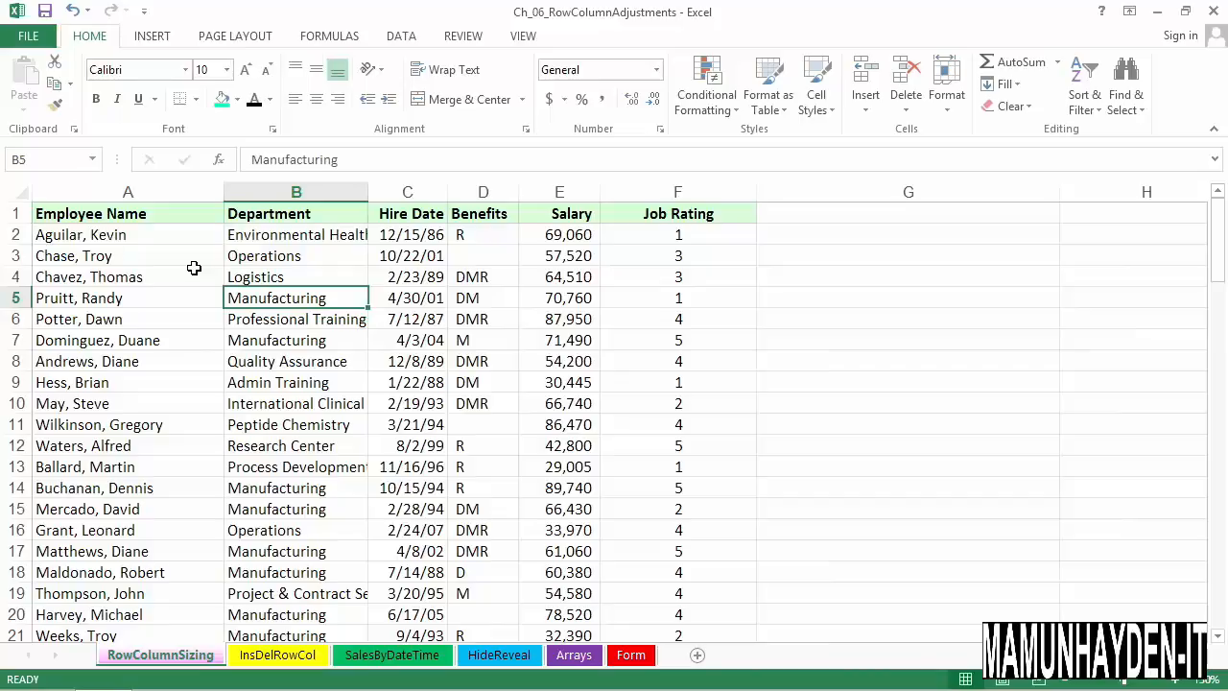
scroll(195, 267, "down", 14)
scroll(220, 319, "up", 14)
left_click_drag(192, 194, 249, 212)
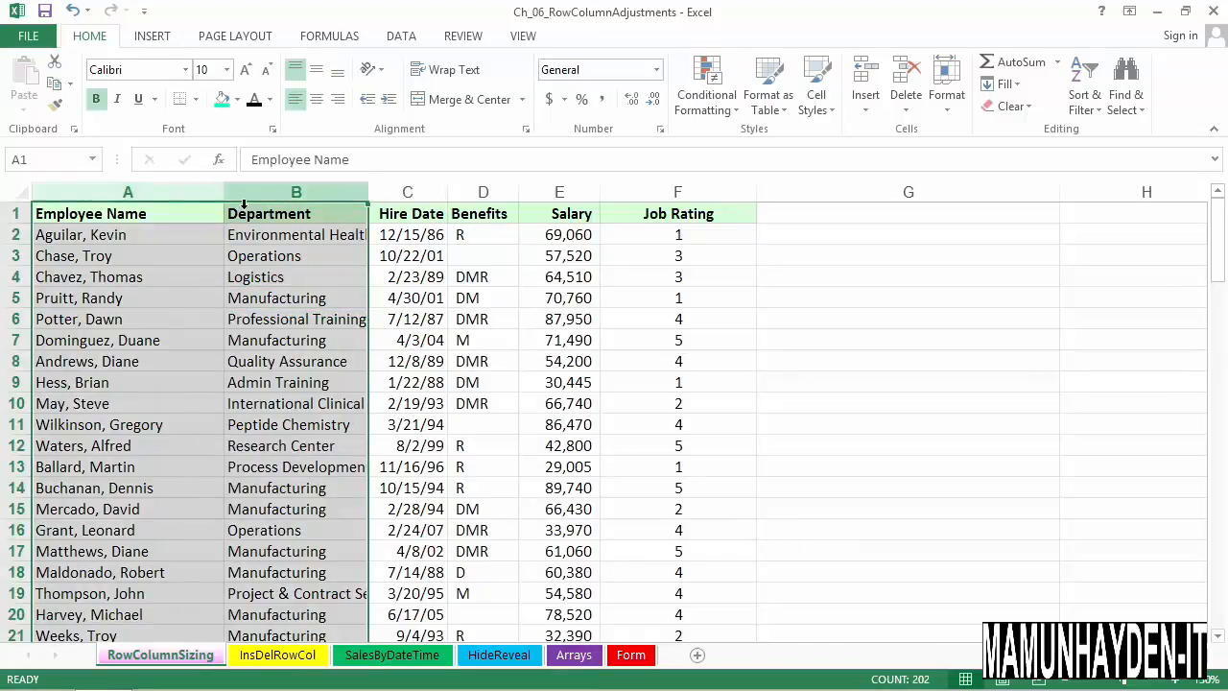
double_click(375, 200)
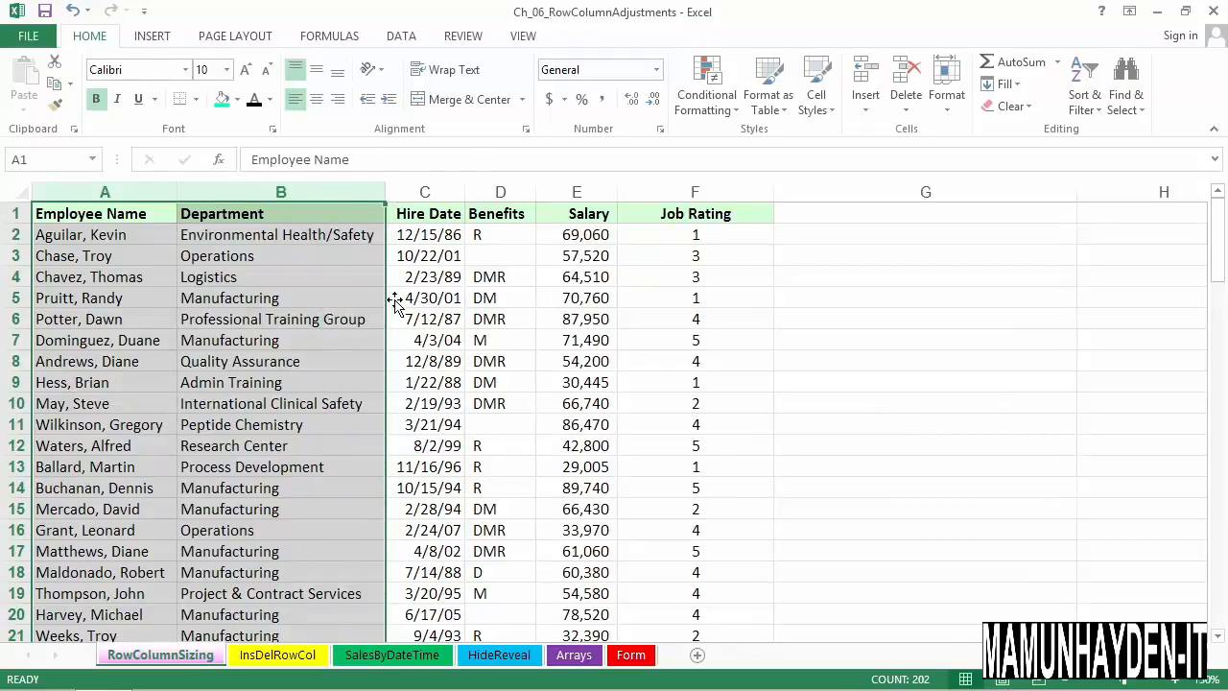
left_click(433, 344)
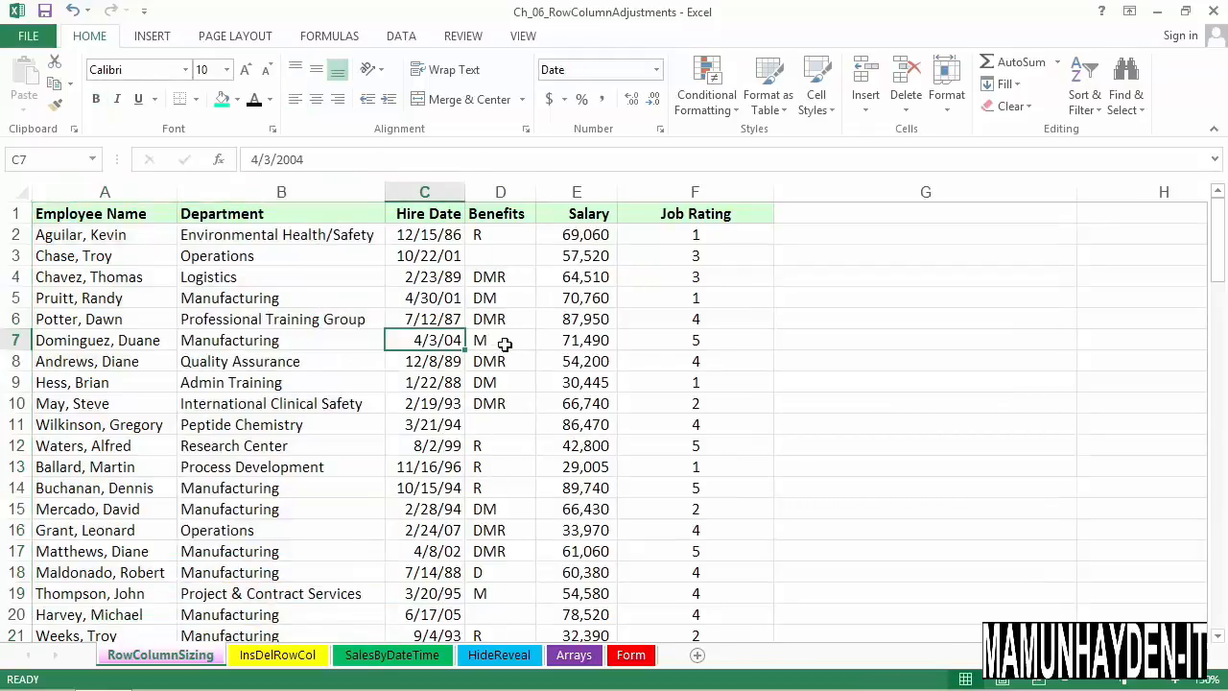
Widen the Benefits column slightly, and AutoFit the non-adjacent Benefits and Job Rating columns together
left_click_drag(536, 201, 576, 204)
left_click(549, 257)
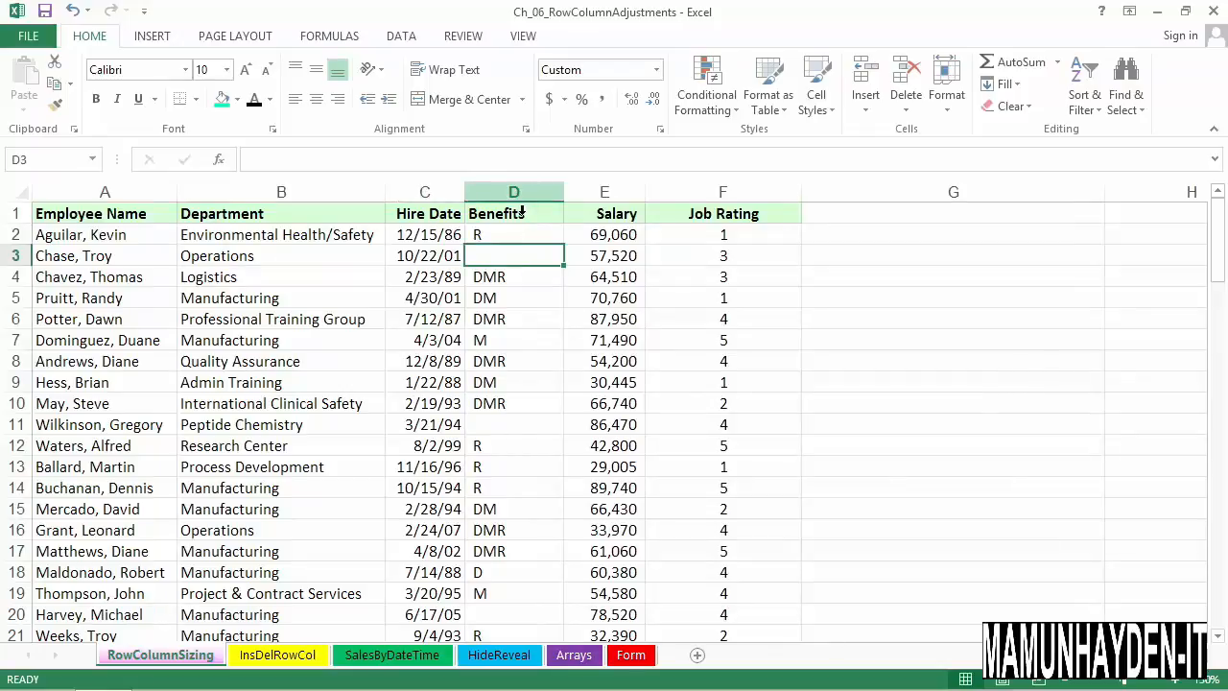
left_click(521, 211)
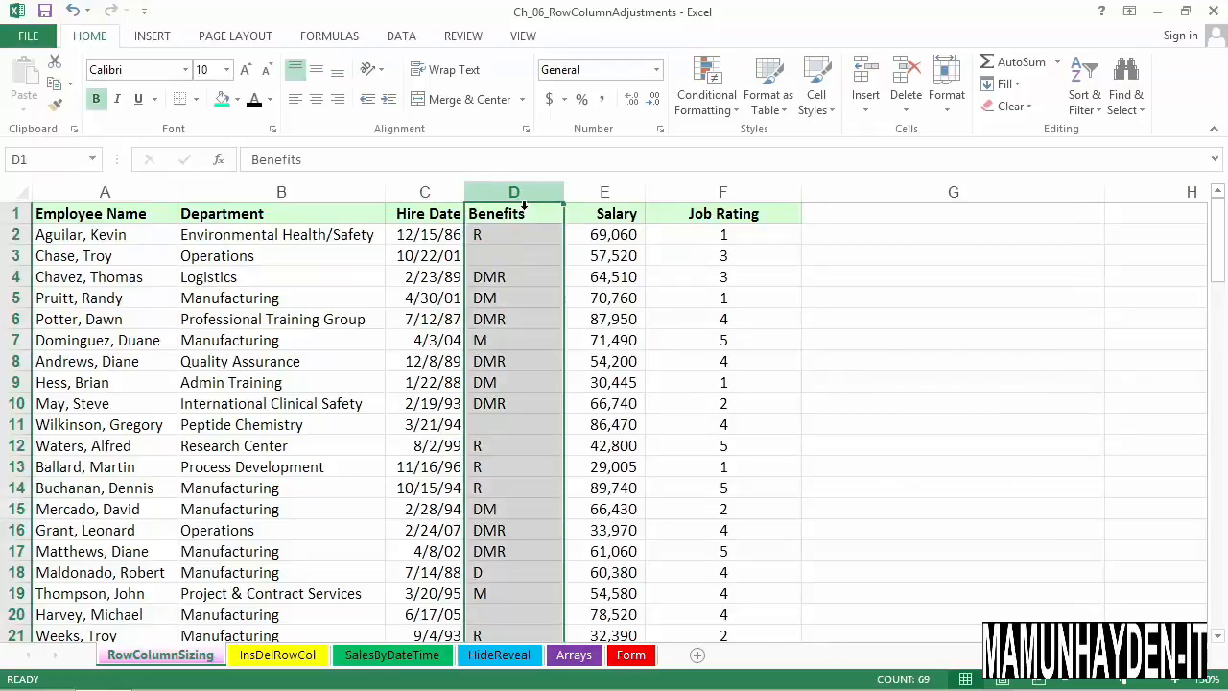
left_click(737, 209, "ctrl")
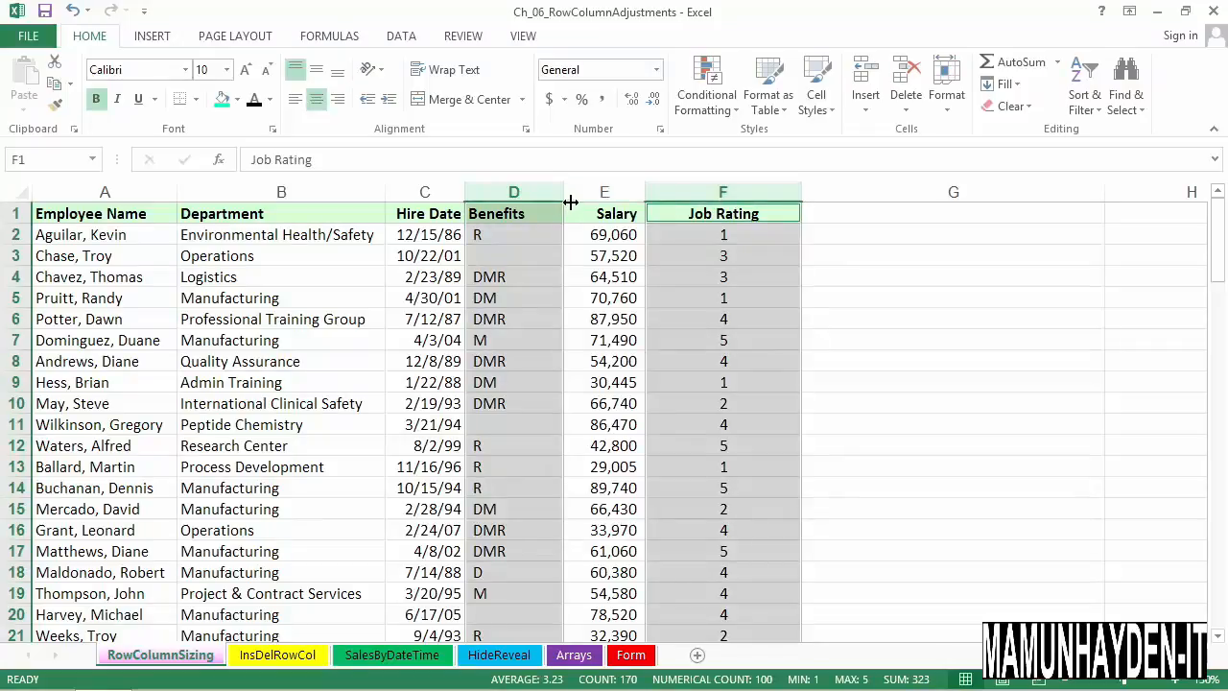
double_click(808, 197)
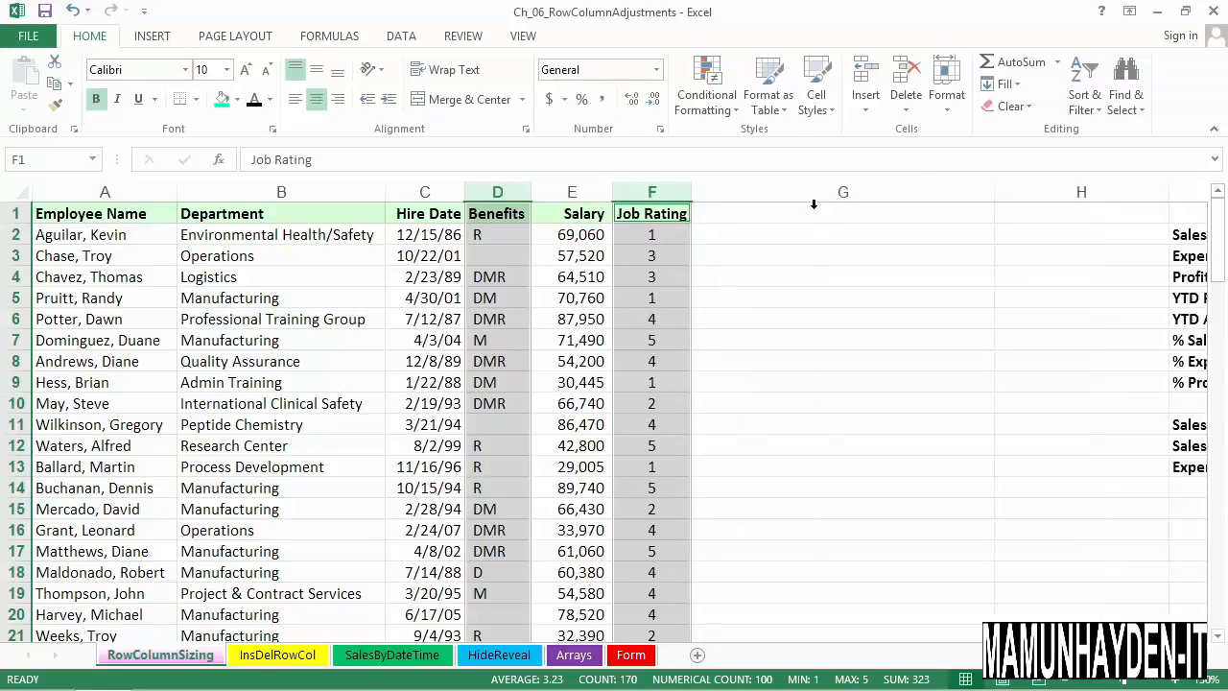
left_click(492, 299)
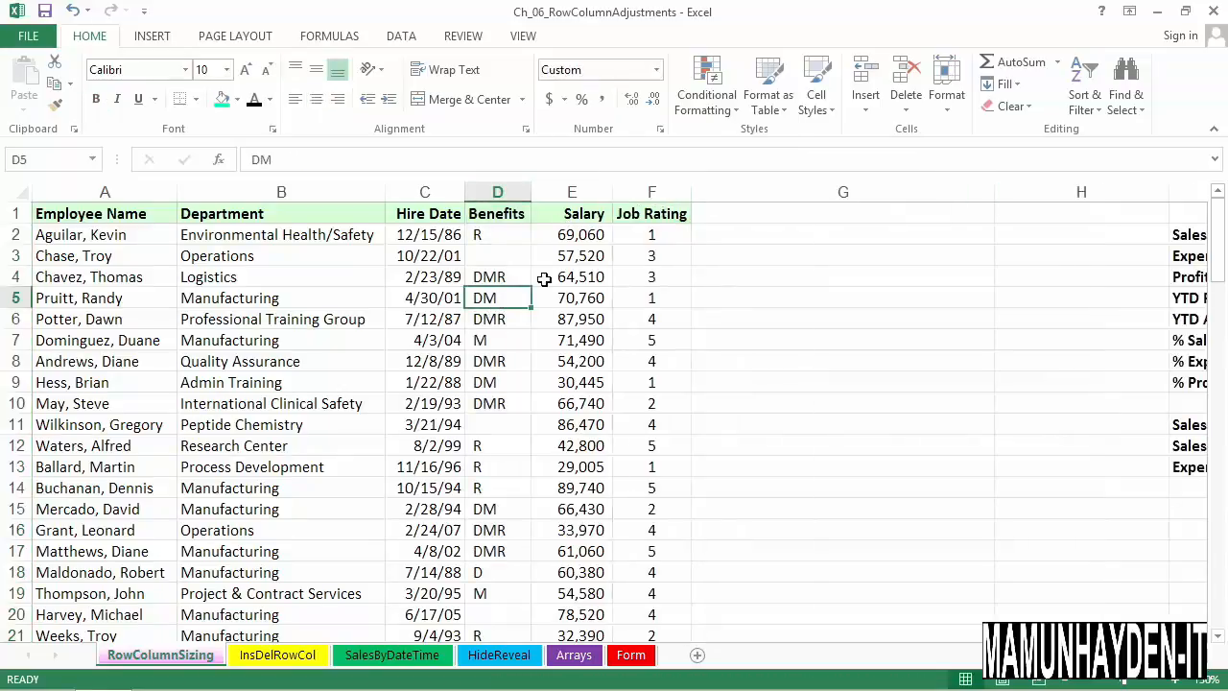
Widen the Benefits column and narrow the Job Rating and Department columns so that some of their text is cut off
left_click_drag(540, 200, 611, 200)
left_click_drag(772, 201, 714, 200)
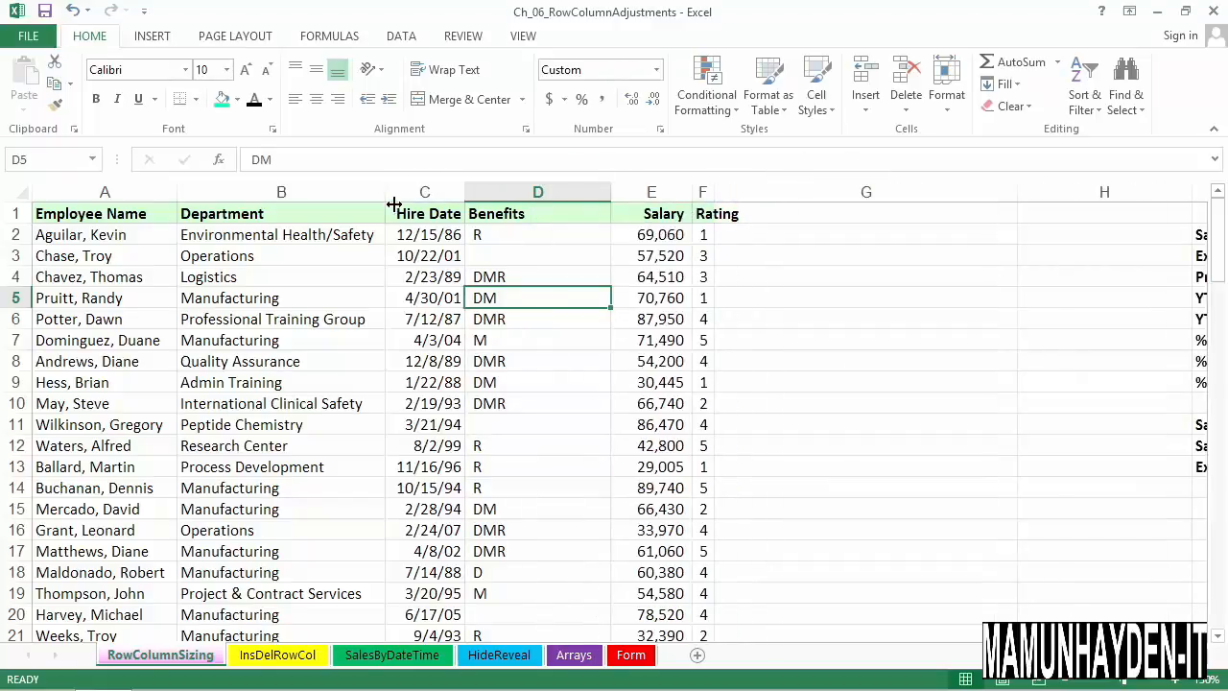
left_click(335, 196)
left_click_drag(396, 201, 326, 199)
left_click(427, 276)
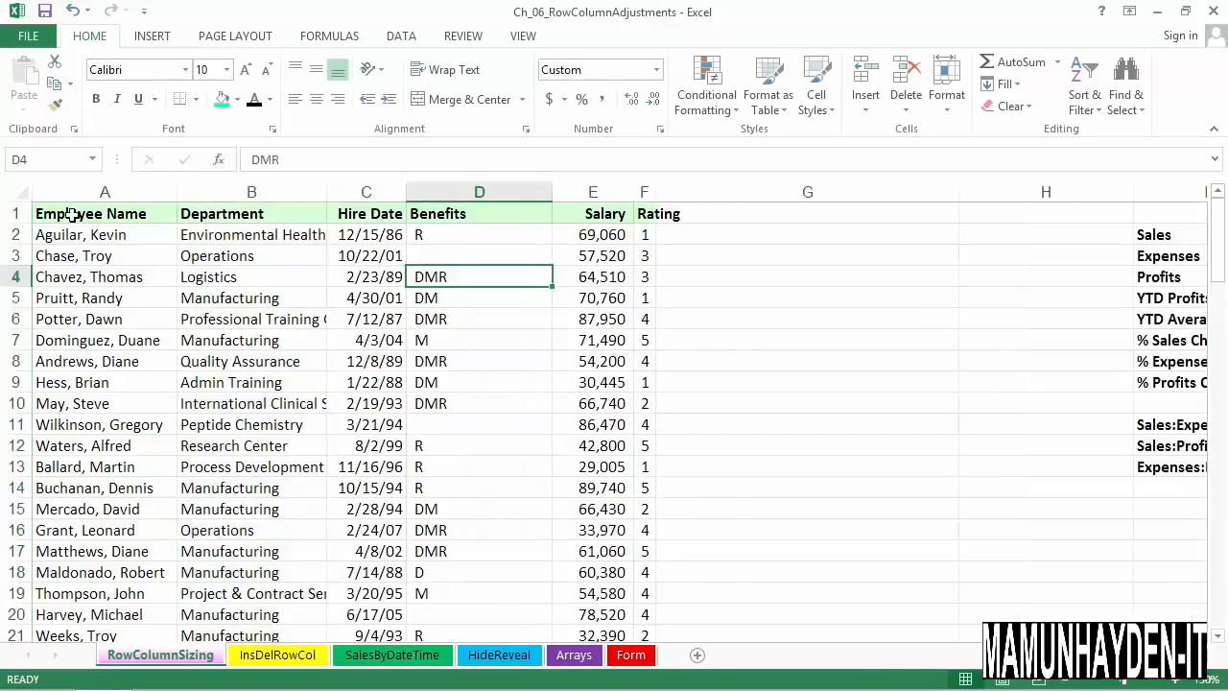
AutoFit all columns of the entire worksheet at once and check the columns beyond Job Rating
left_click(23, 194)
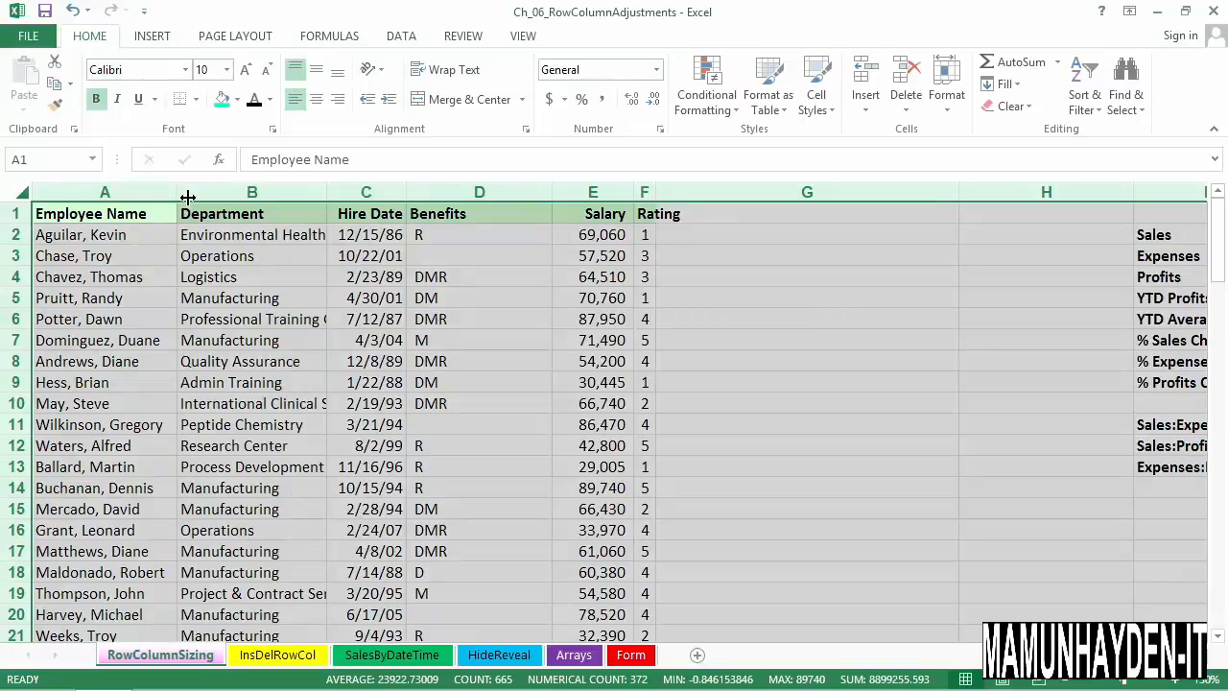
double_click(188, 197)
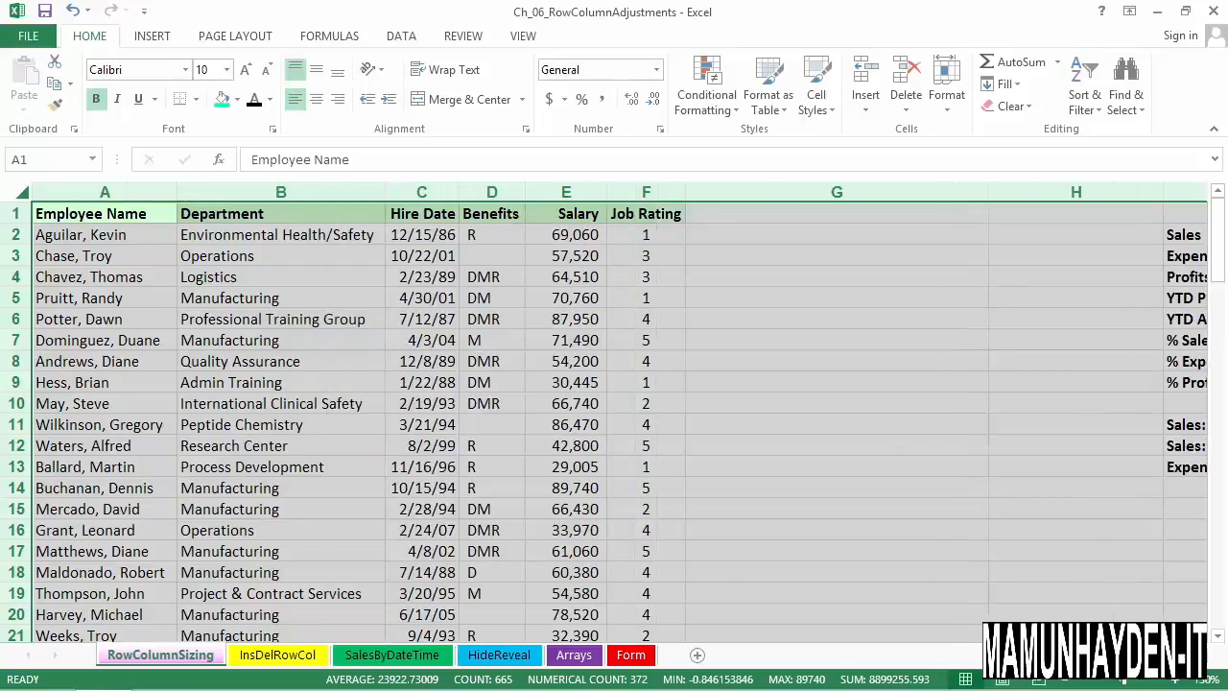
left_click(1206, 656)
left_click(998, 656)
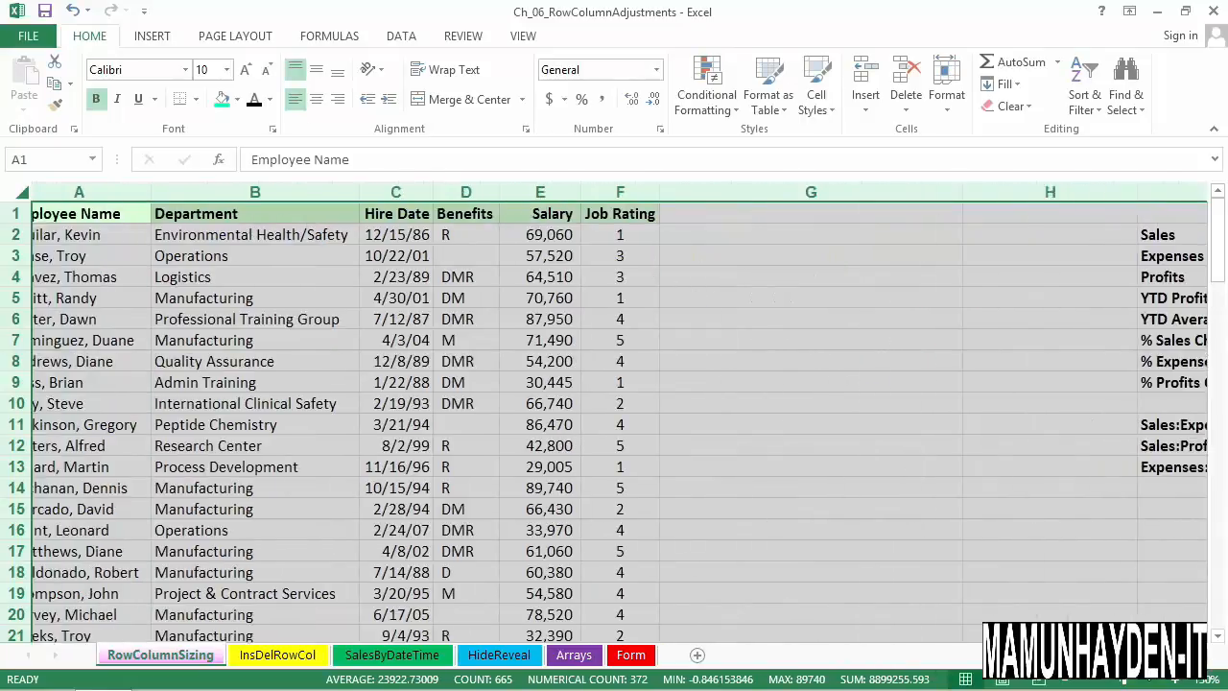
Set the font size of the header cells A1:F1 to 12
left_click(220, 297)
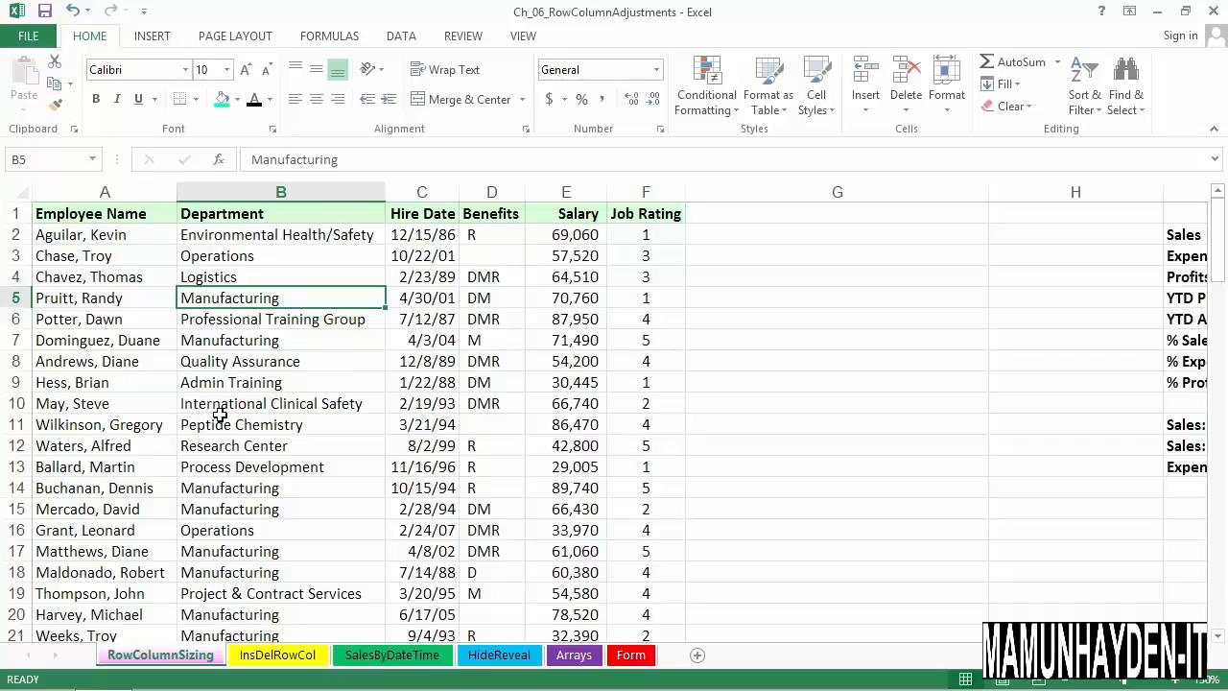
left_click_drag(110, 220, 635, 226)
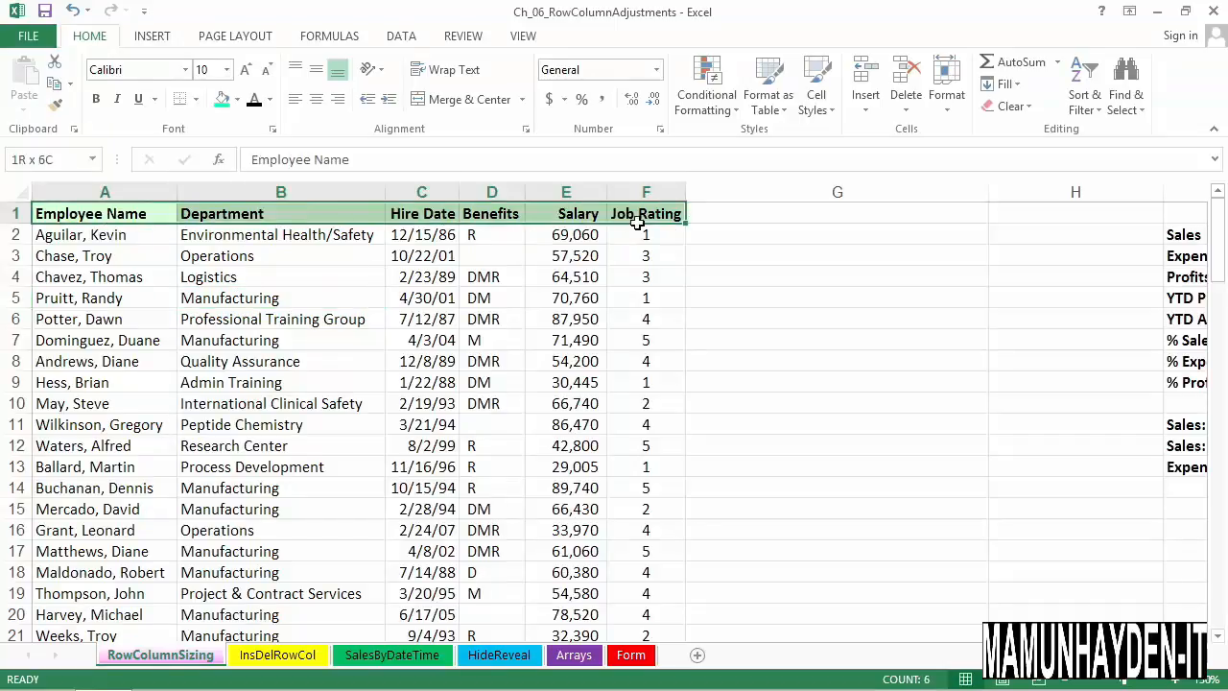
left_click(228, 70)
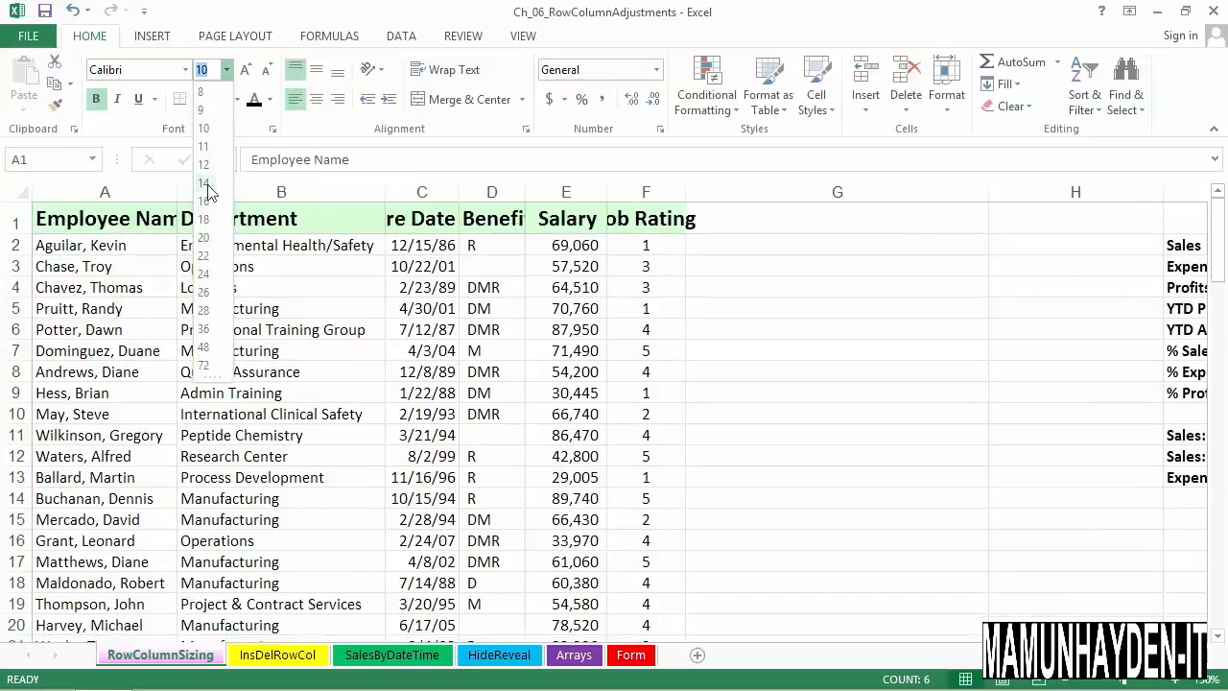
left_click(205, 168)
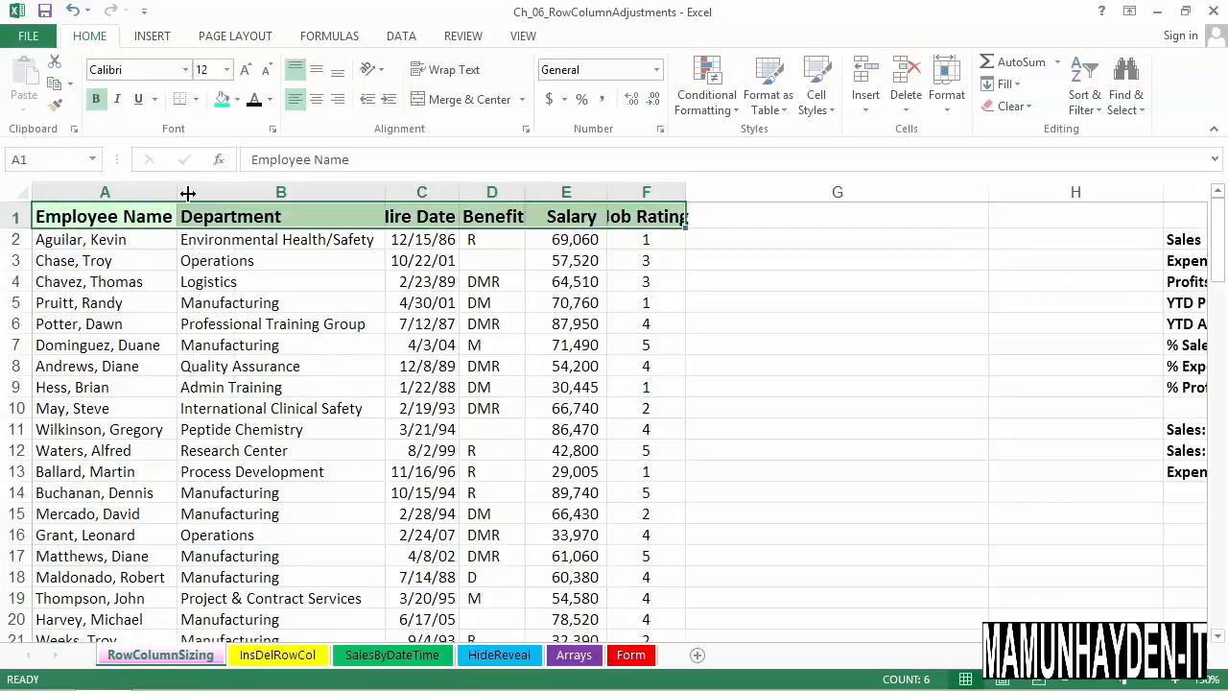
left_click(148, 307)
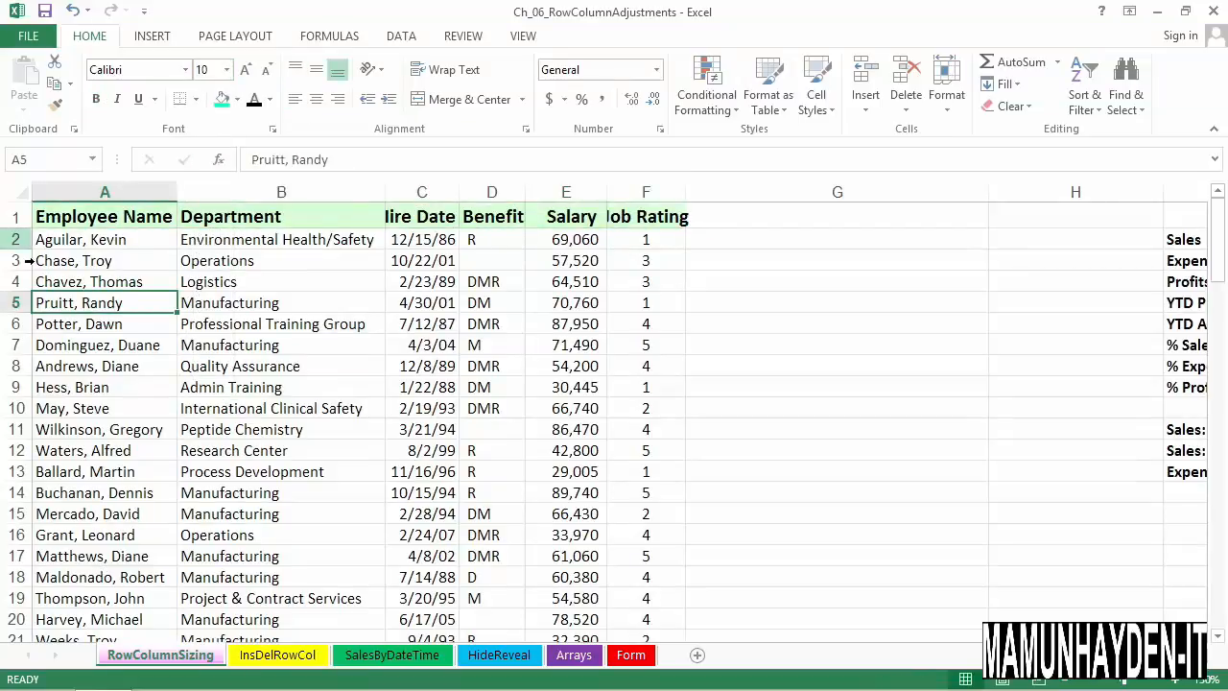
Make rows 2 to 4 taller, and give all rows of the worksheet one uniform, much larger height
left_click_drag(21, 240, 34, 324)
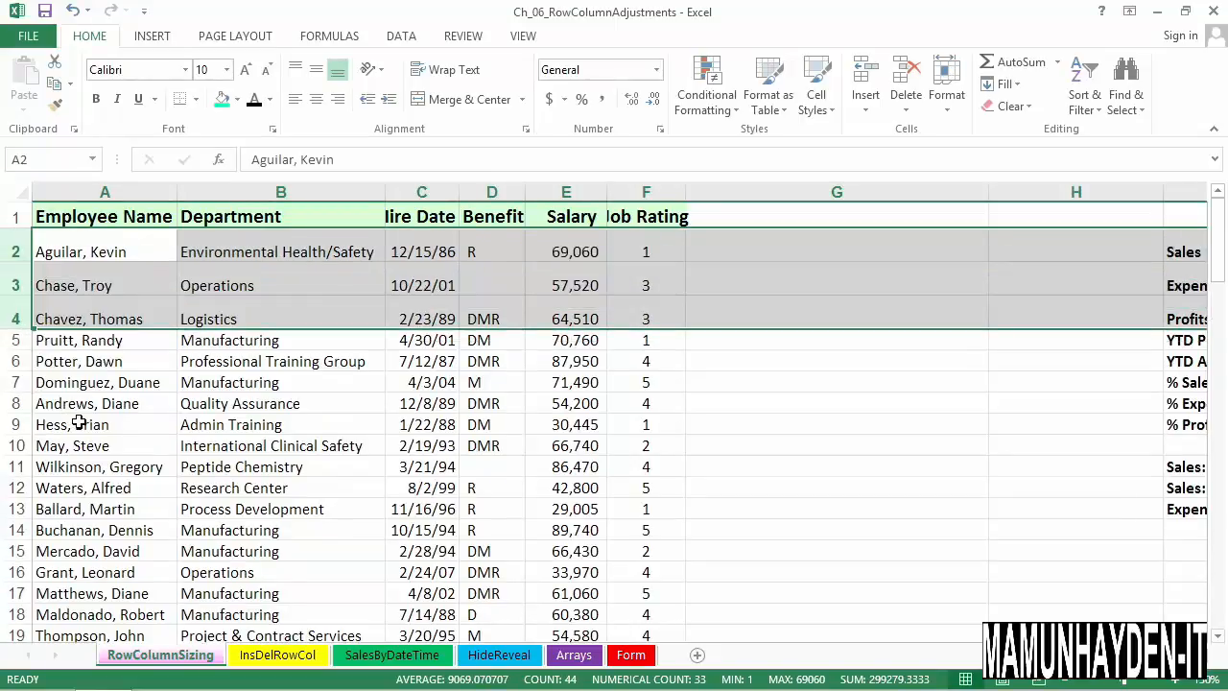
left_click(24, 200)
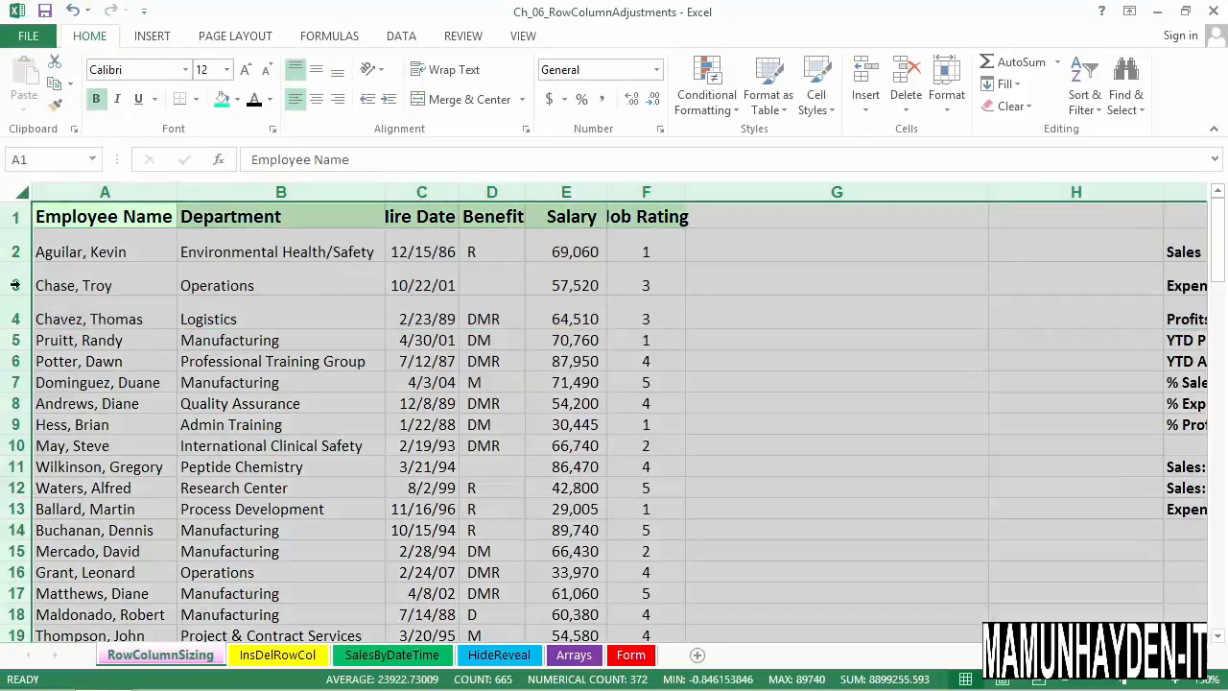
mouse_move(24, 302)
left_mouse_down()
mouse_move(31, 356)
mouse_move(25, 326)
left_mouse_up()
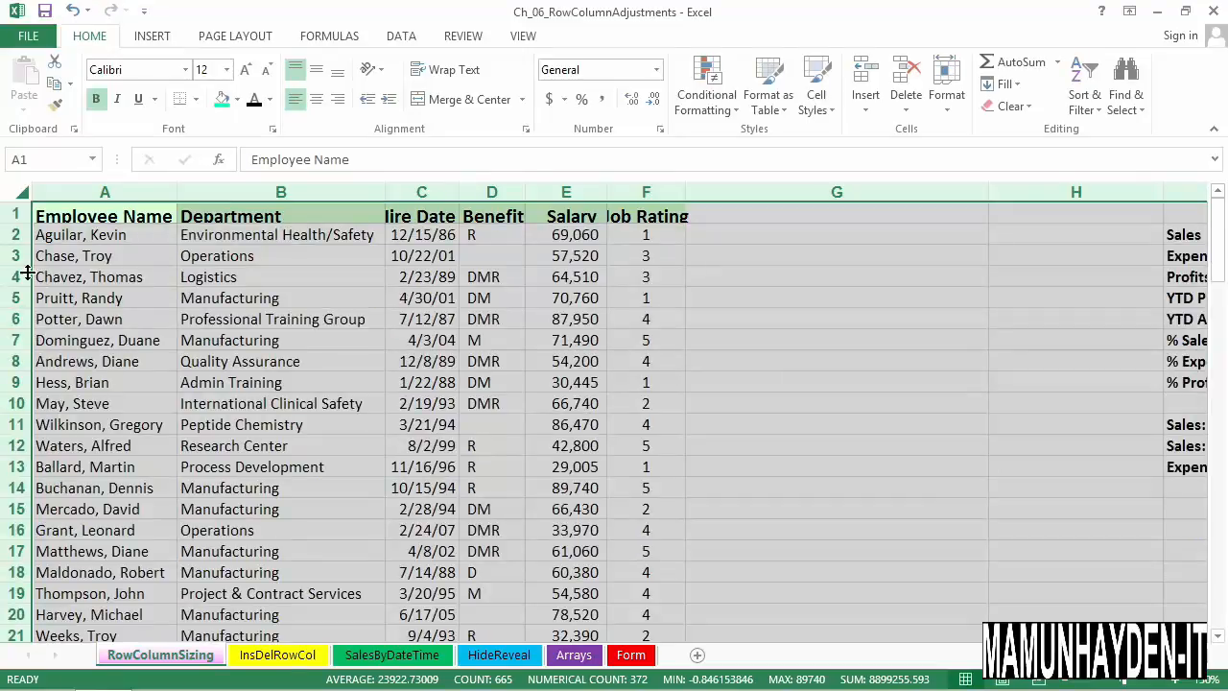
left_click_drag(27, 274, 27, 297)
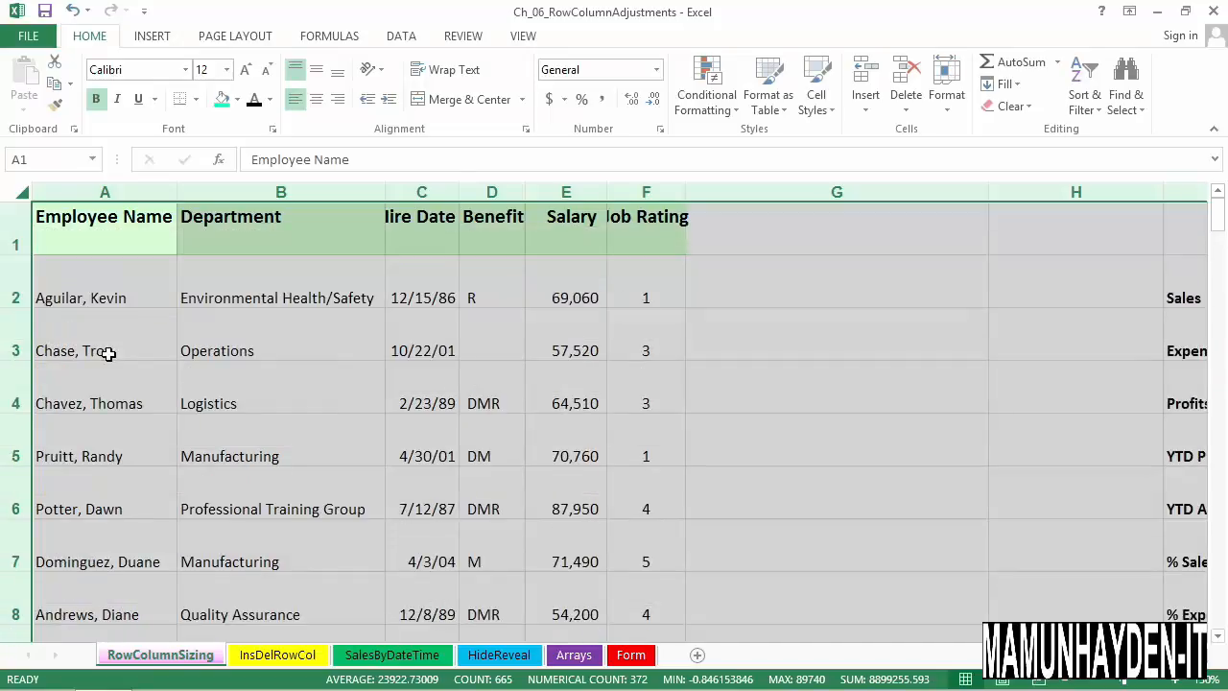
left_click(101, 351)
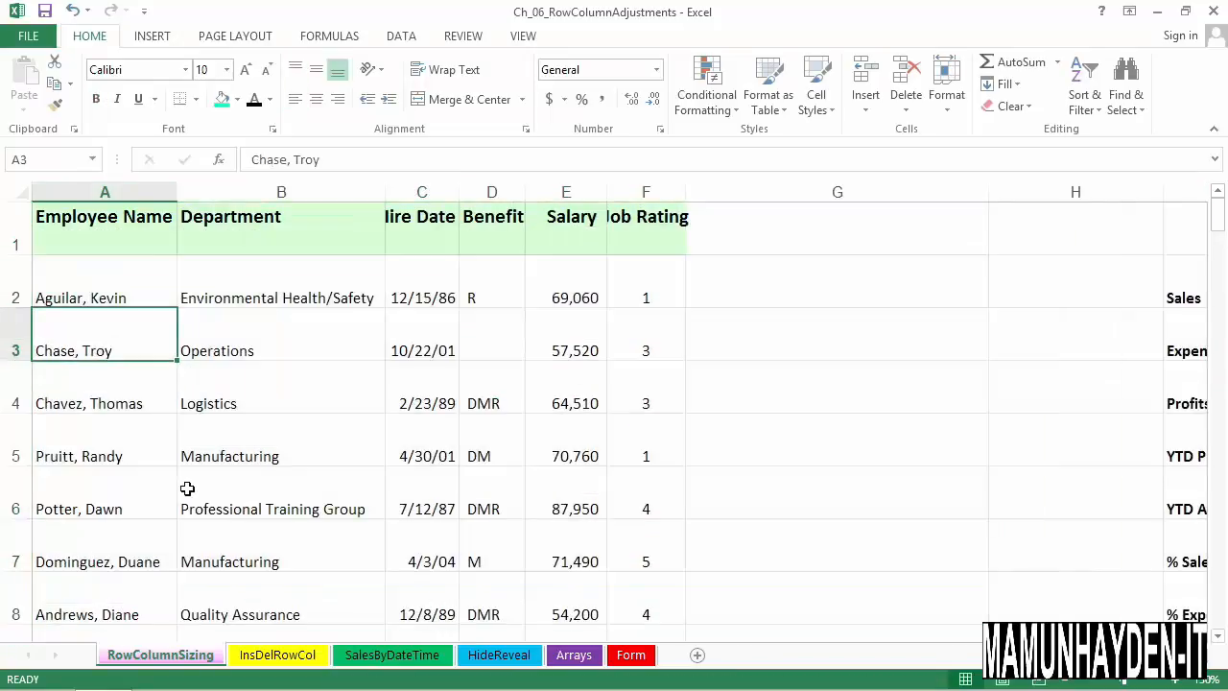
AutoFit the height of all rows in the entire worksheet at once
left_click(26, 197)
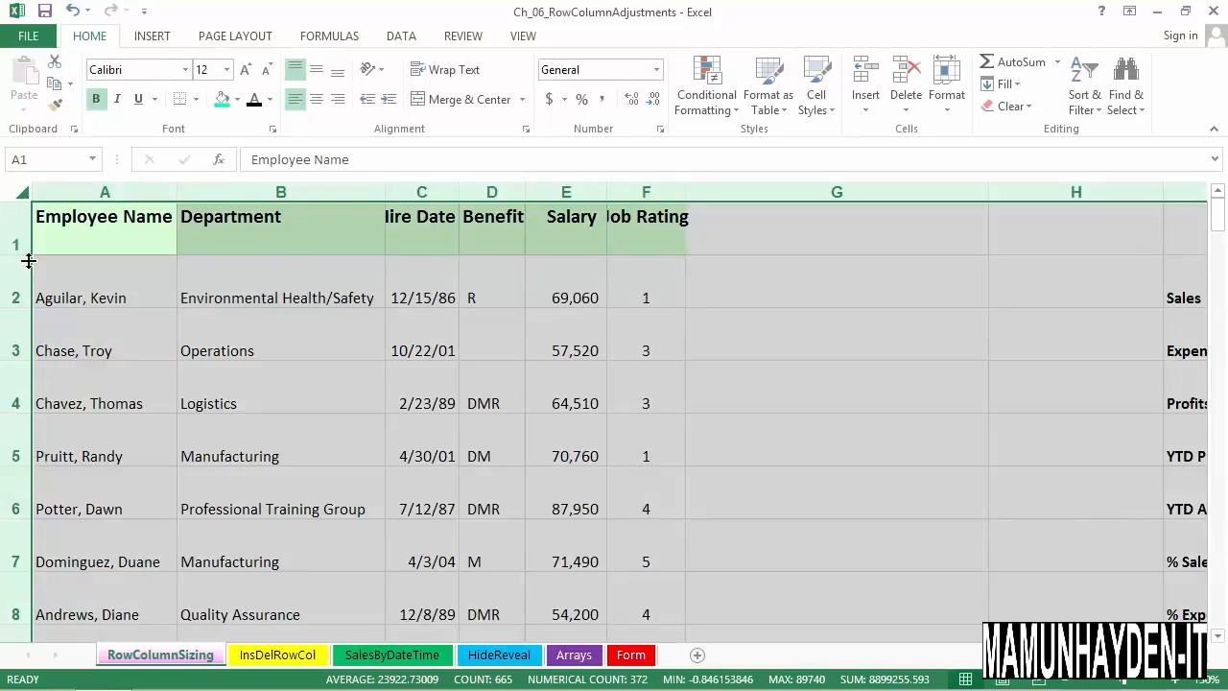
double_click(29, 260)
left_click(115, 284)
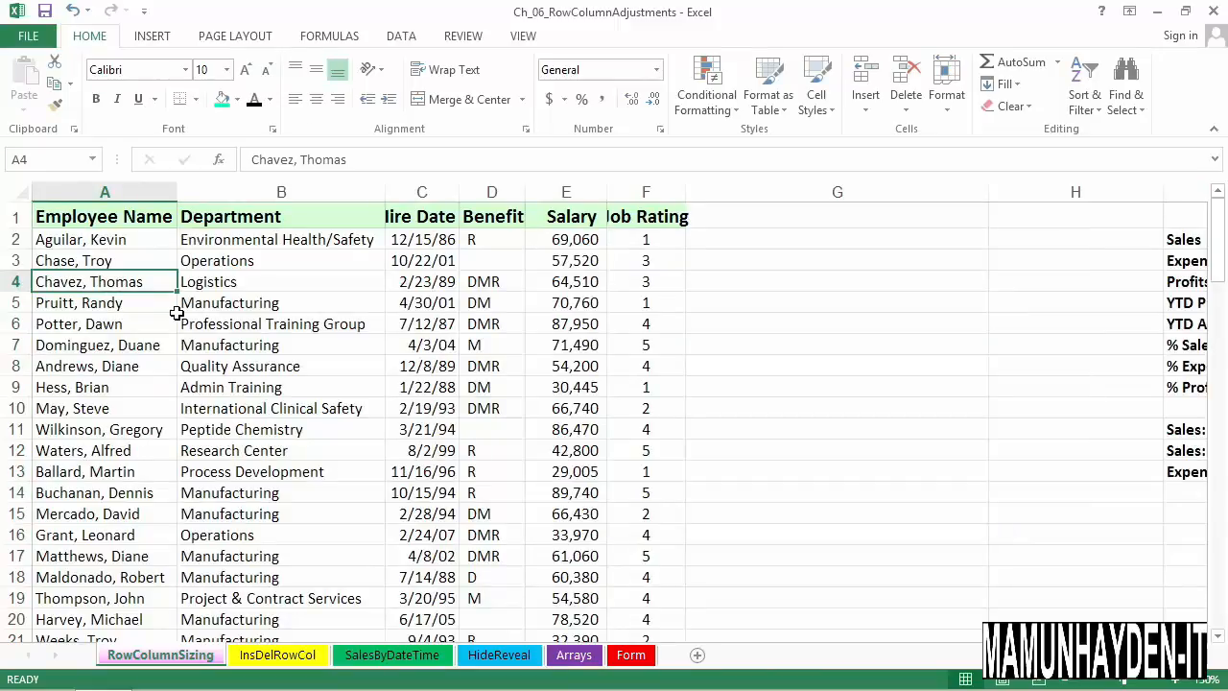
left_click(347, 347)
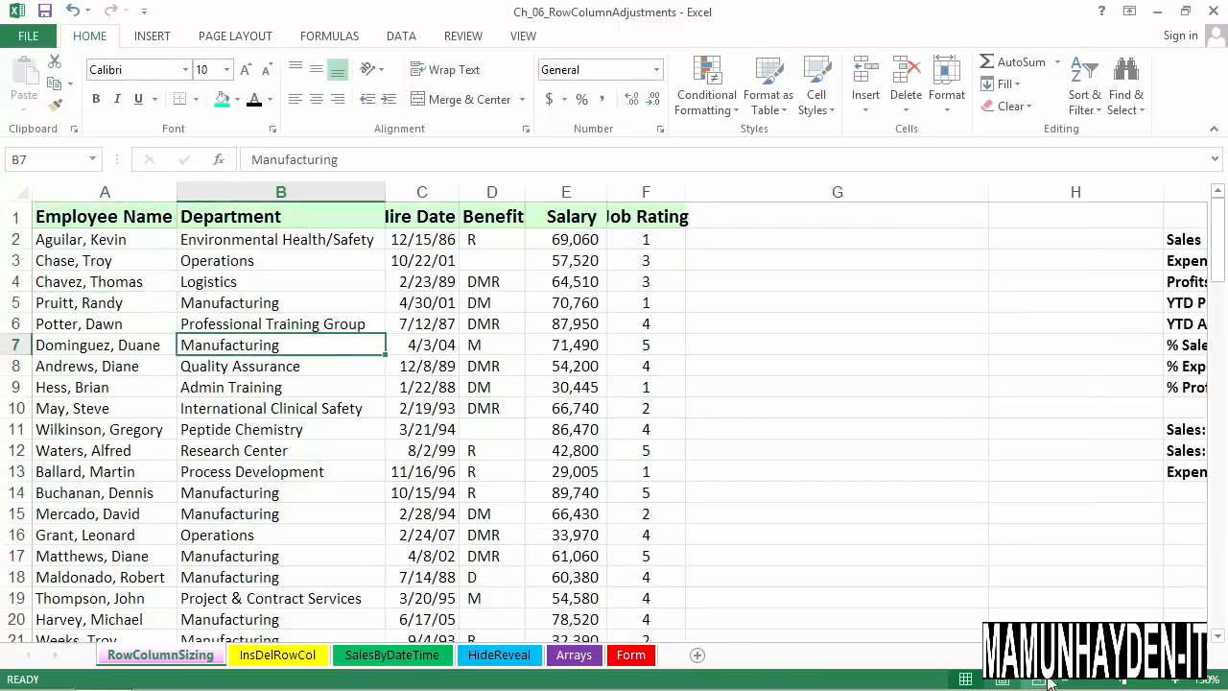
AutoFit the January through Average columns (J to Q) of the monthly sales table together
scroll(619, 413, "right", 5)
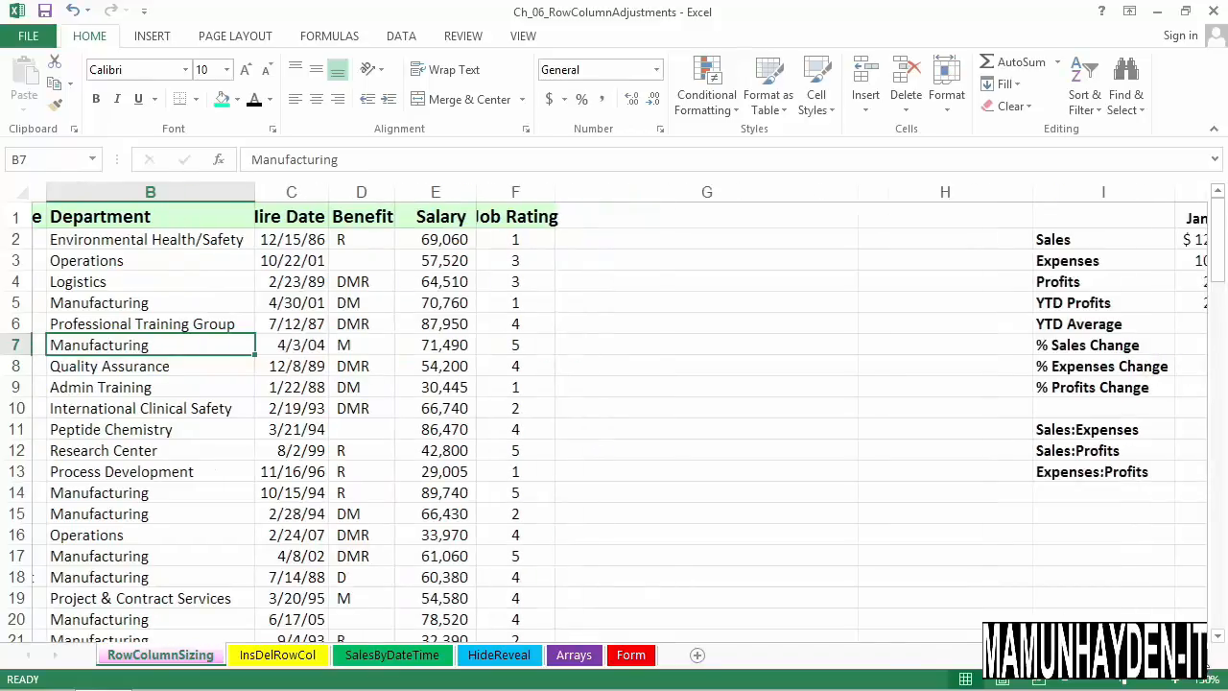
scroll(895, 479, "right", 3)
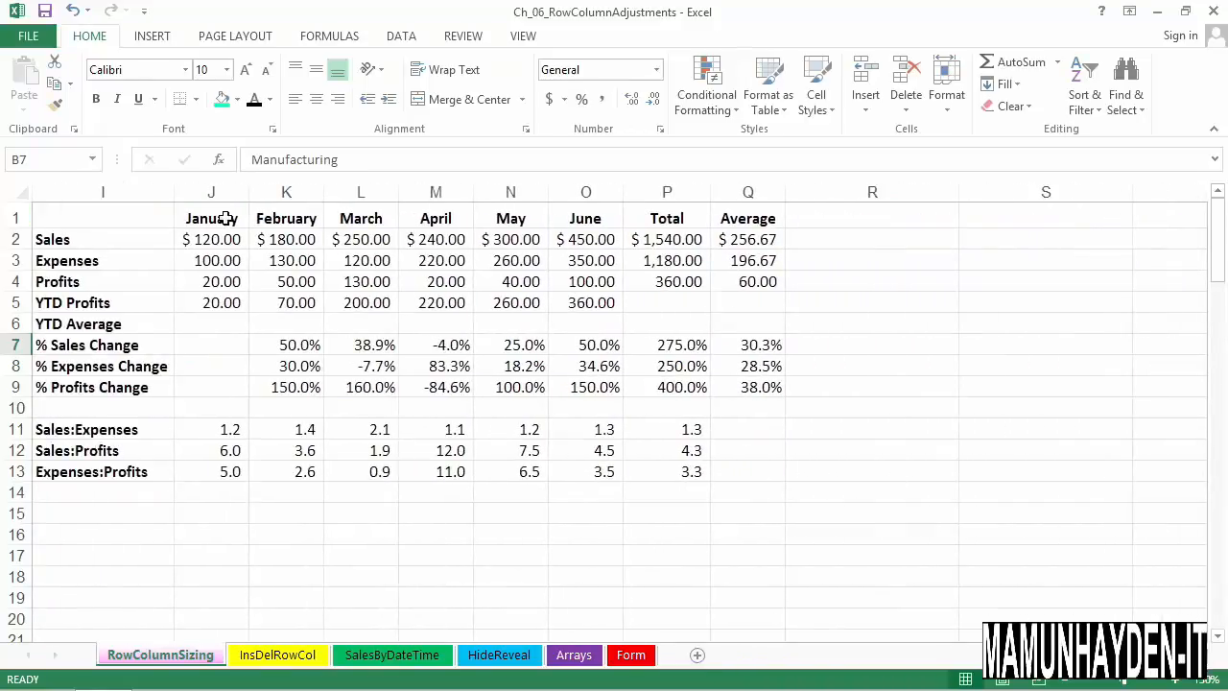
left_click_drag(219, 195, 735, 194)
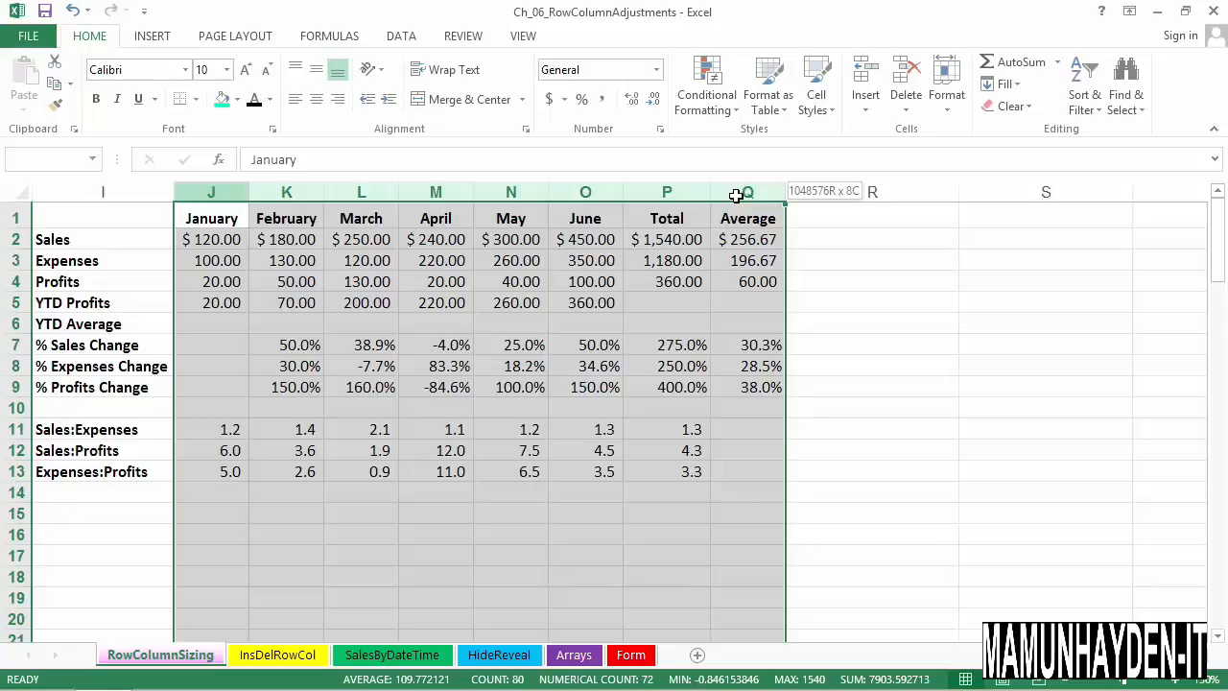
left_click_drag(735, 194, 735, 195)
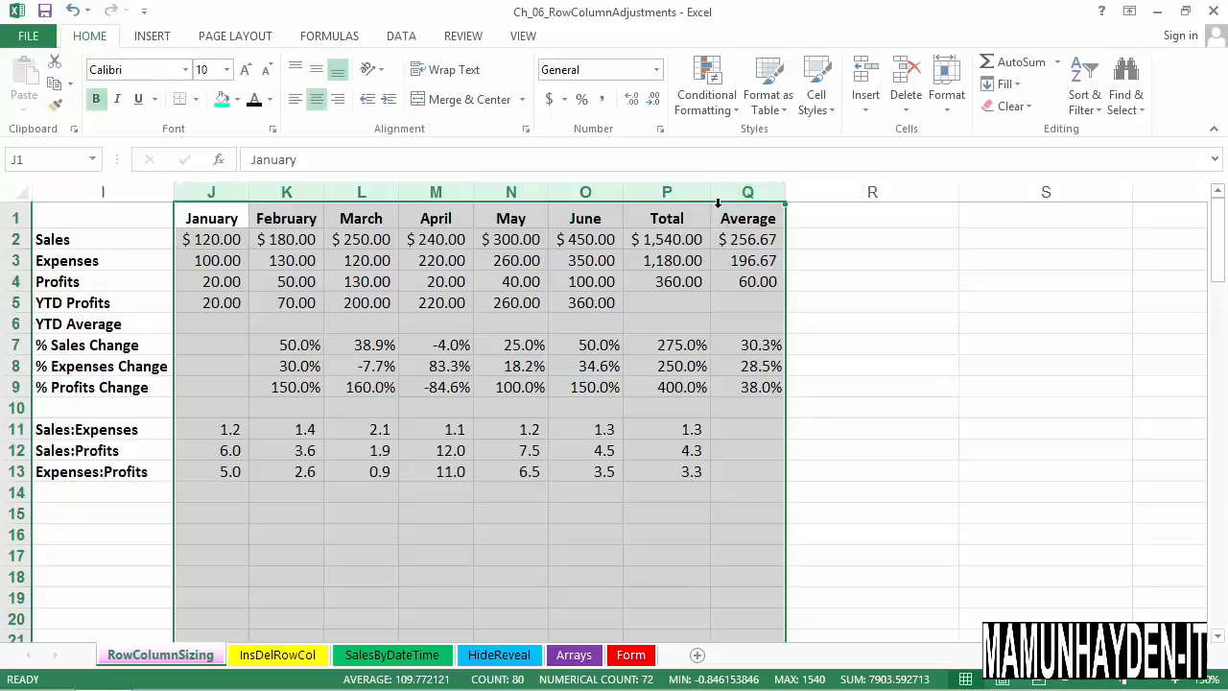
left_click(630, 200)
left_click(630, 200)
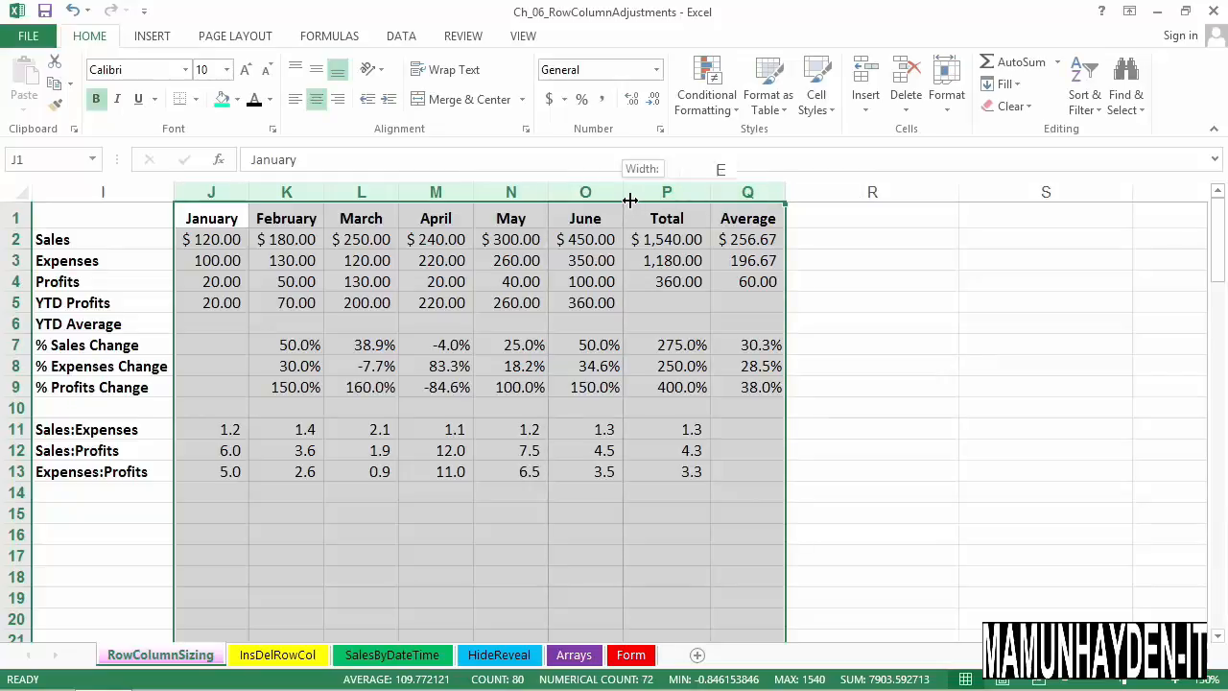
left_click(671, 345)
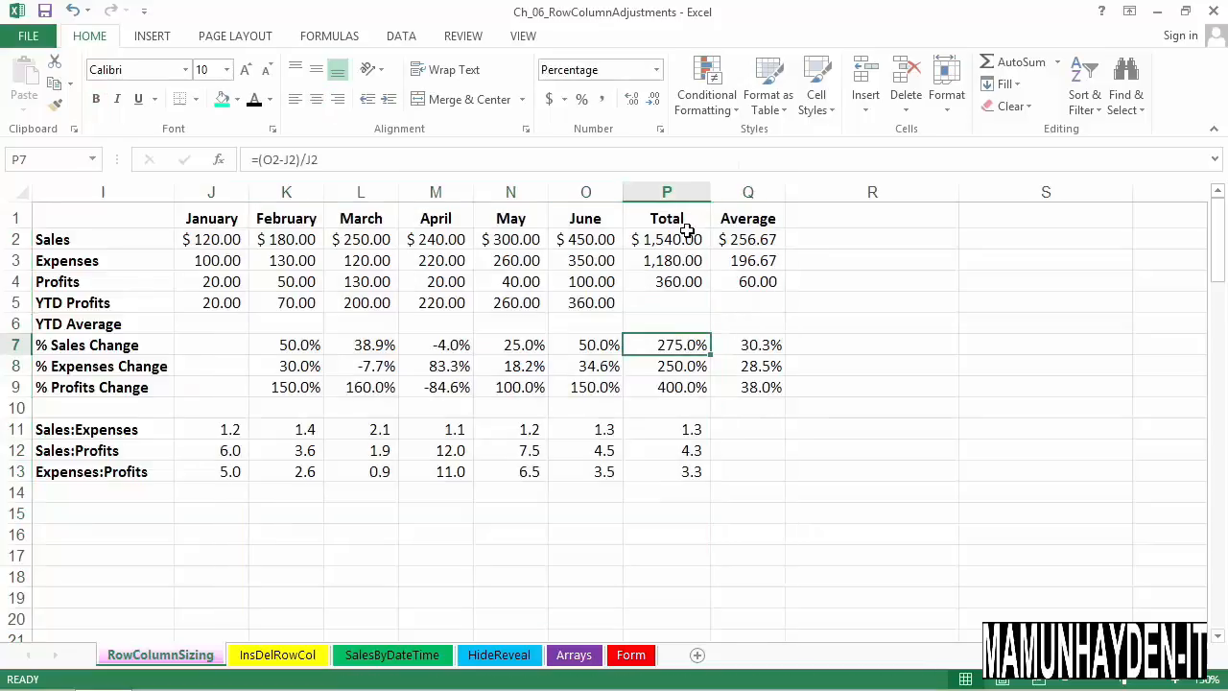
Change the June sales amount in cell O2 to 1150
left_click(592, 243)
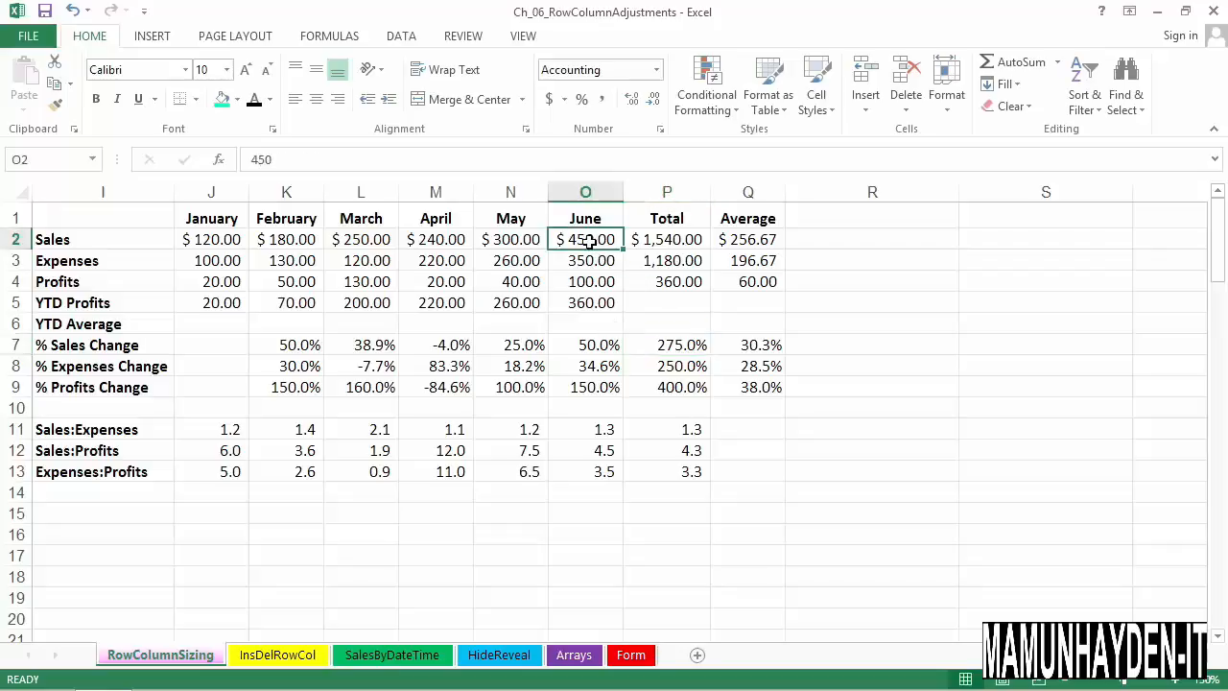
double_click(584, 241)
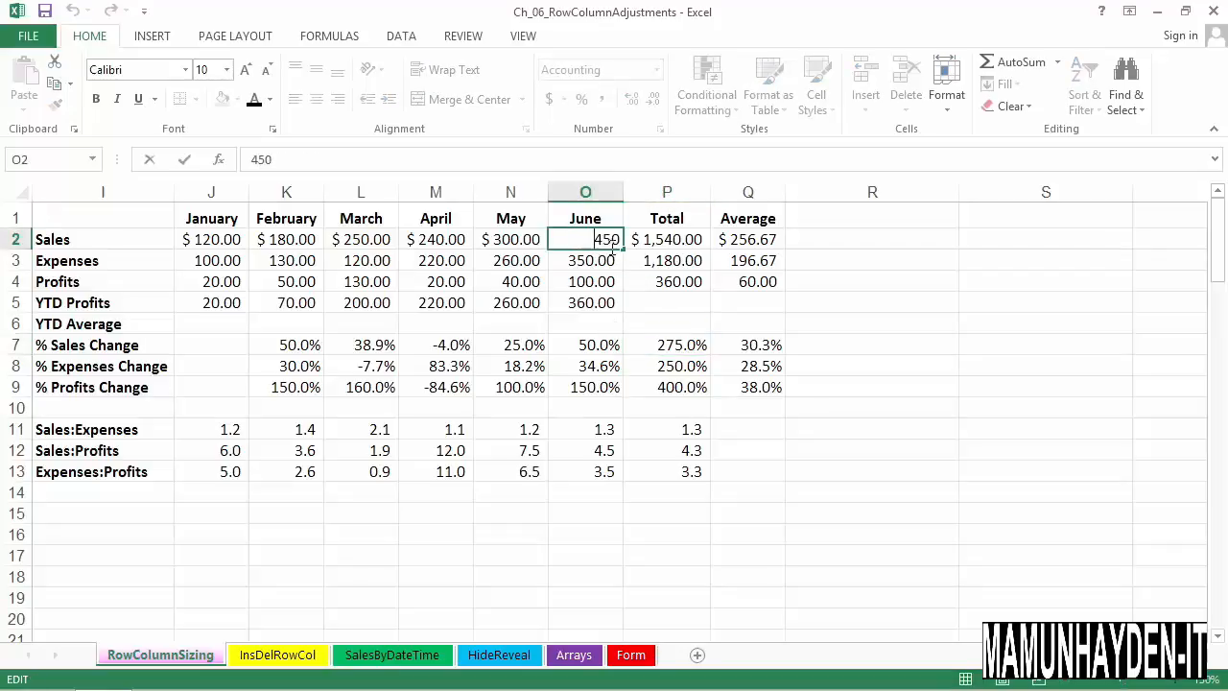
double_click(606, 242)
type("1150")
key("Return")
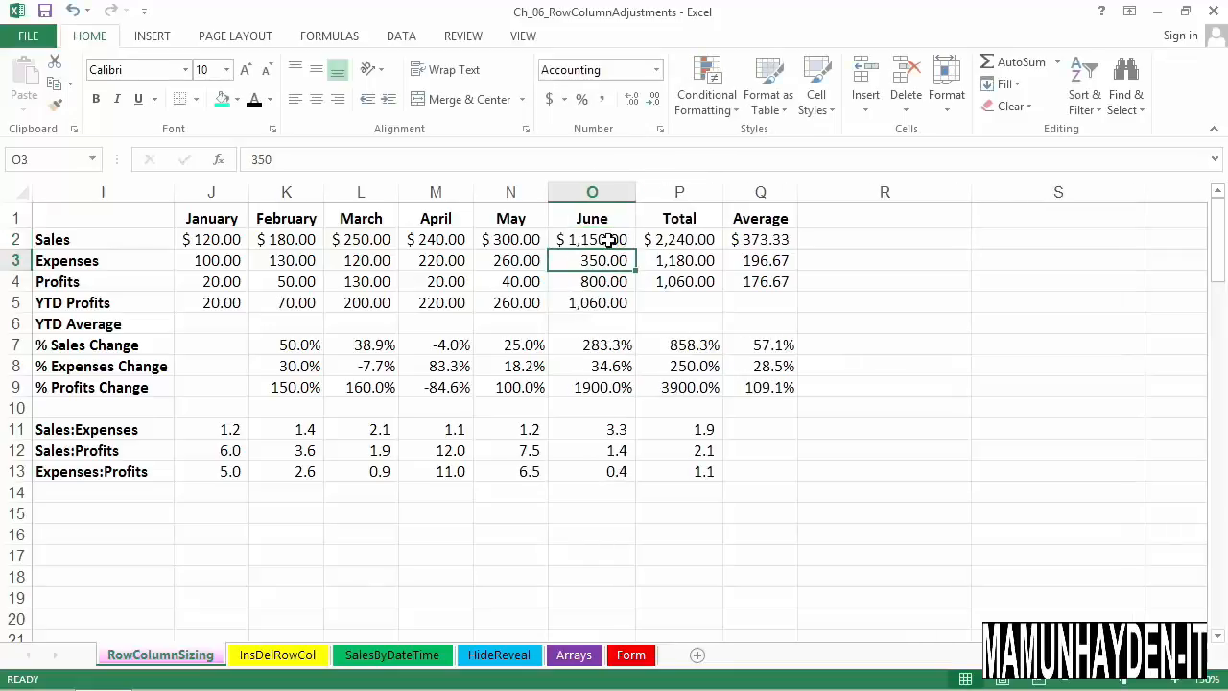
Check the exact width of the June column and compare it with the neighbouring May column
left_click_drag(641, 202, 642, 201)
left_click(627, 228)
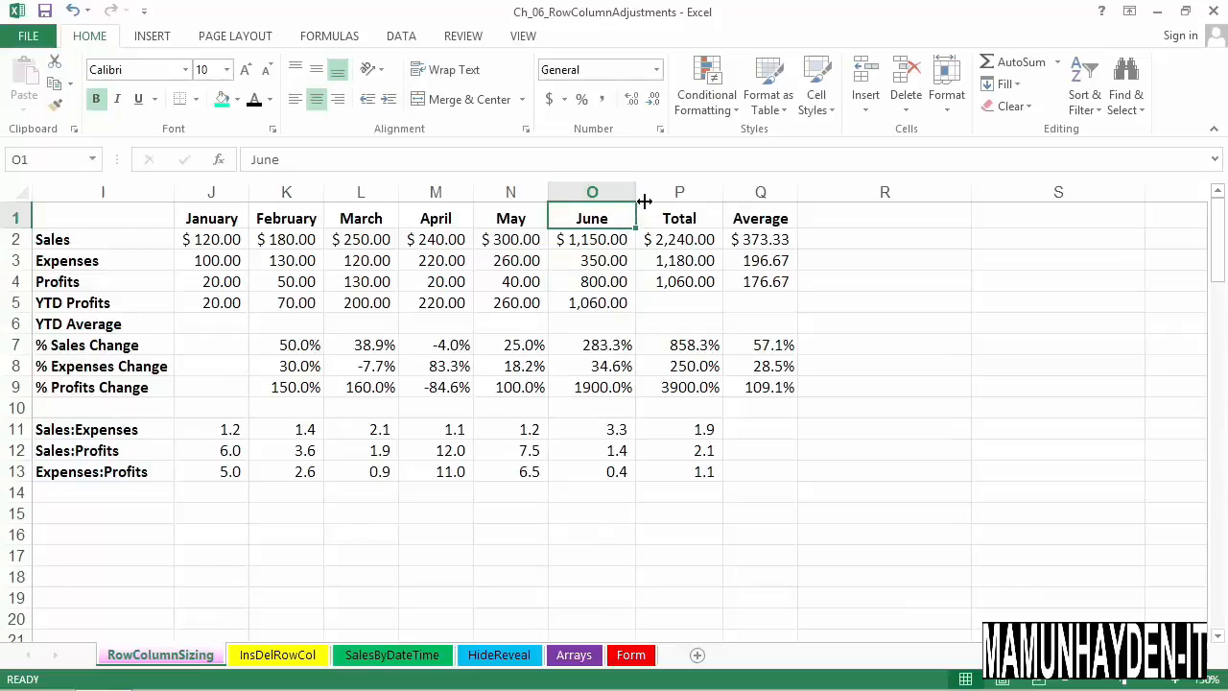
left_click_drag(644, 200, 644, 201)
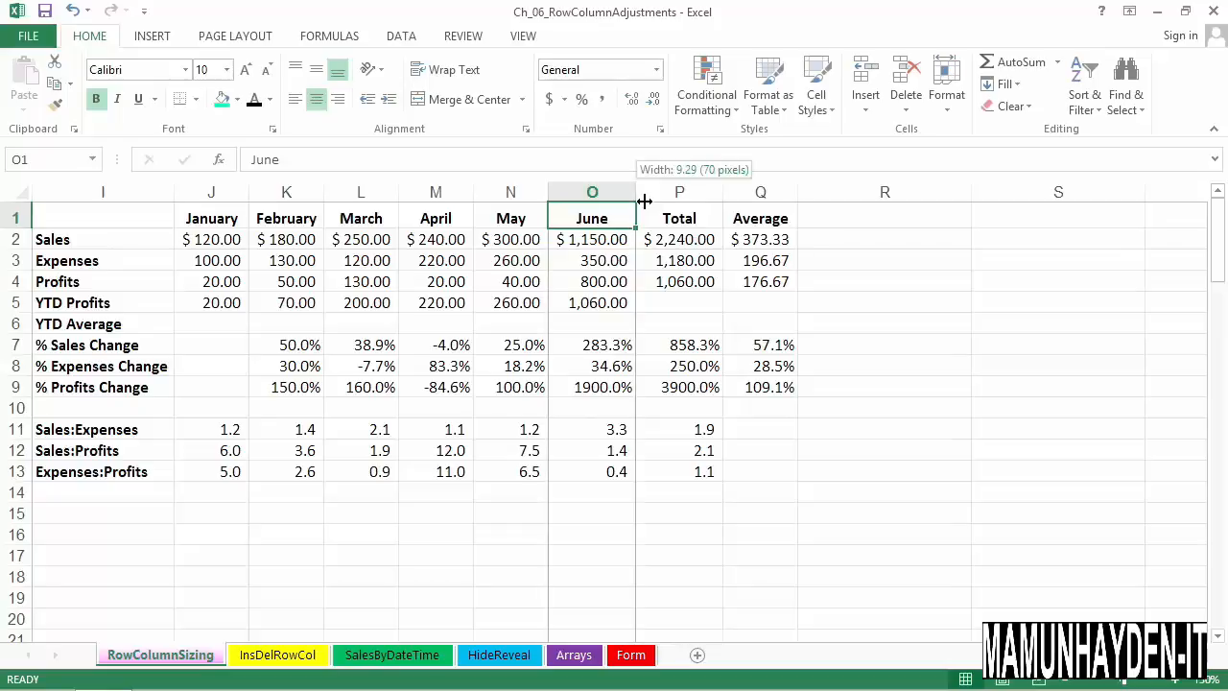
left_click_drag(644, 200, 644, 210)
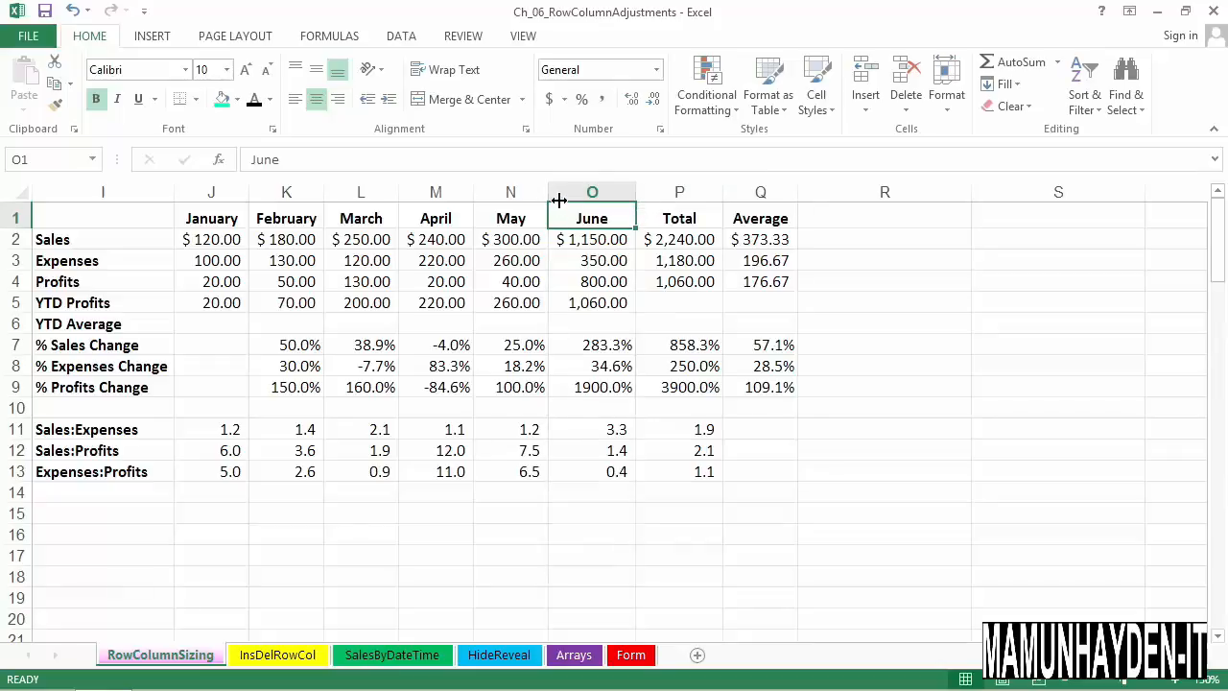
left_click_drag(557, 197, 557, 198)
Give the January through June columns (J to O) the same width of 9.29 (70 pixels)
left_click_drag(227, 205, 575, 199)
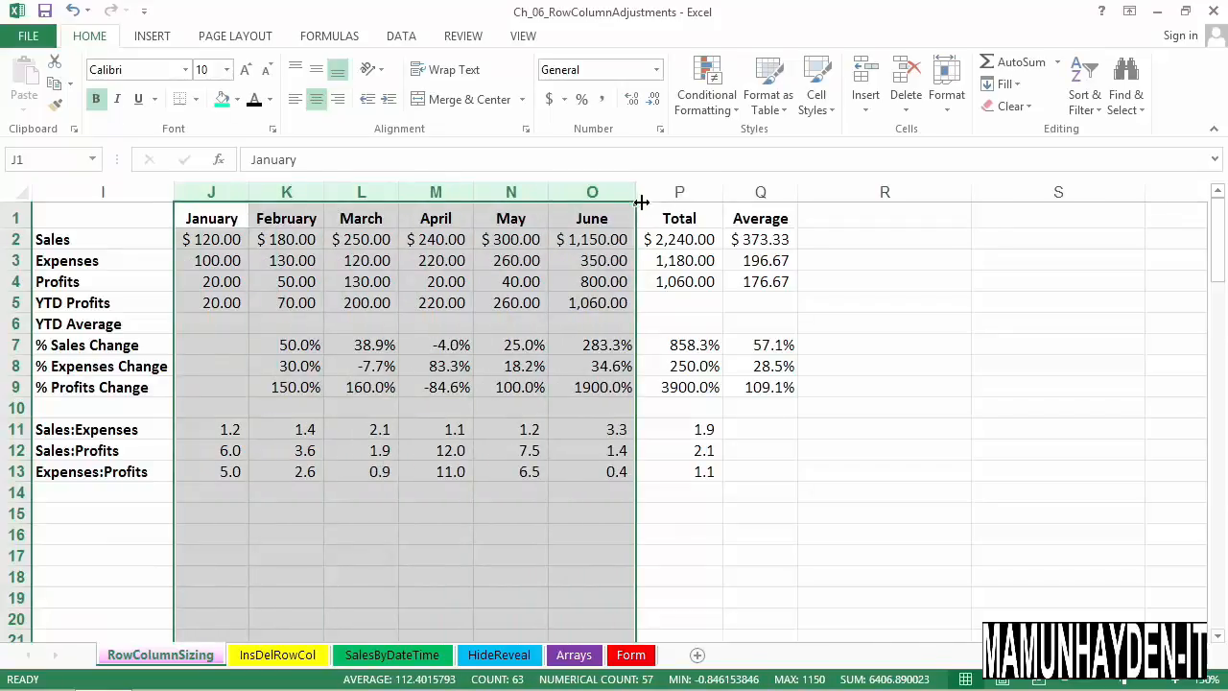
left_click_drag(642, 201, 645, 198)
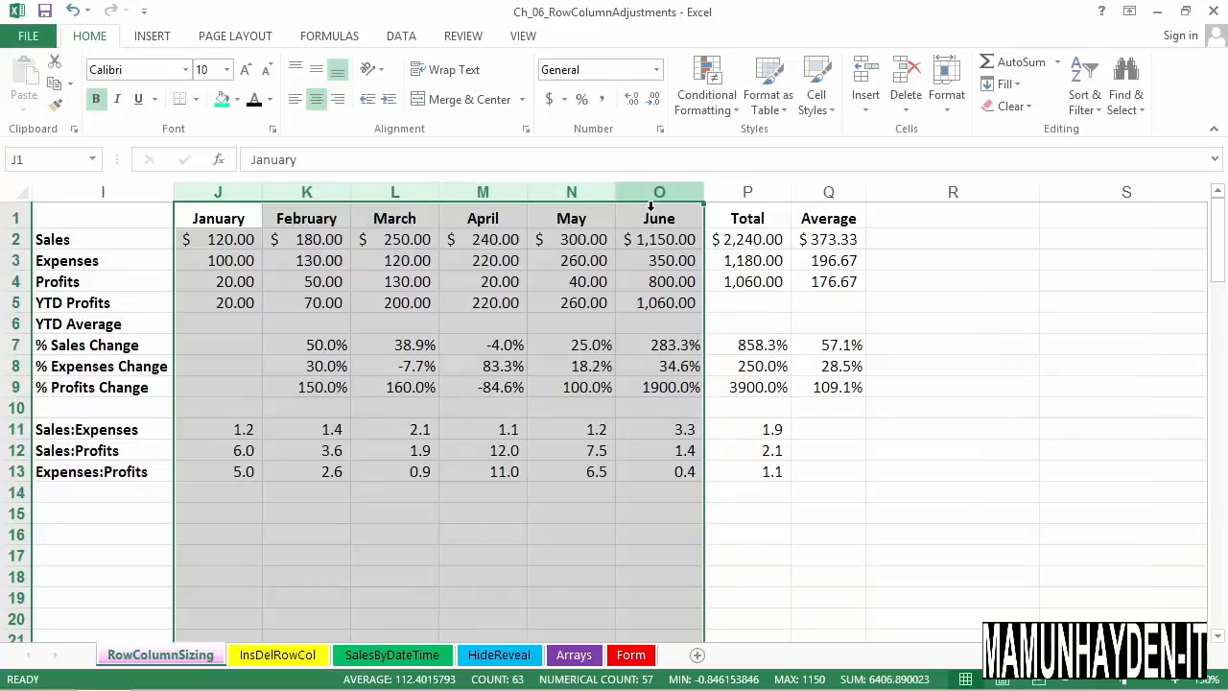
left_click(650, 203)
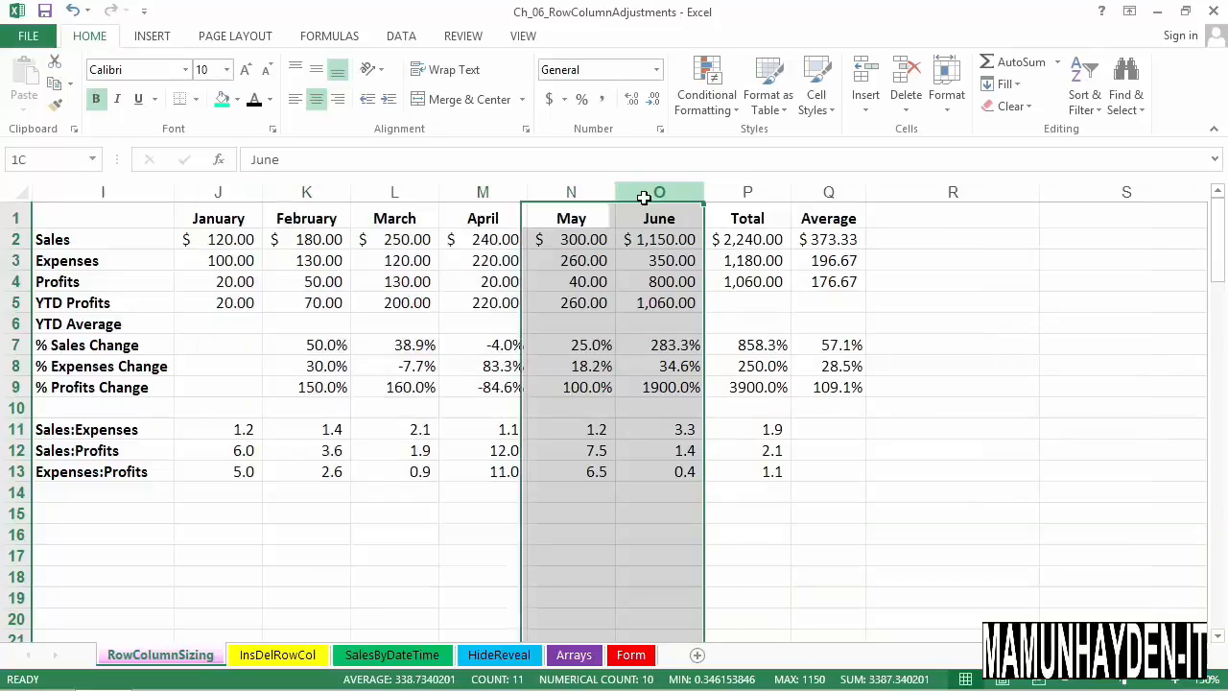
left_click(761, 289)
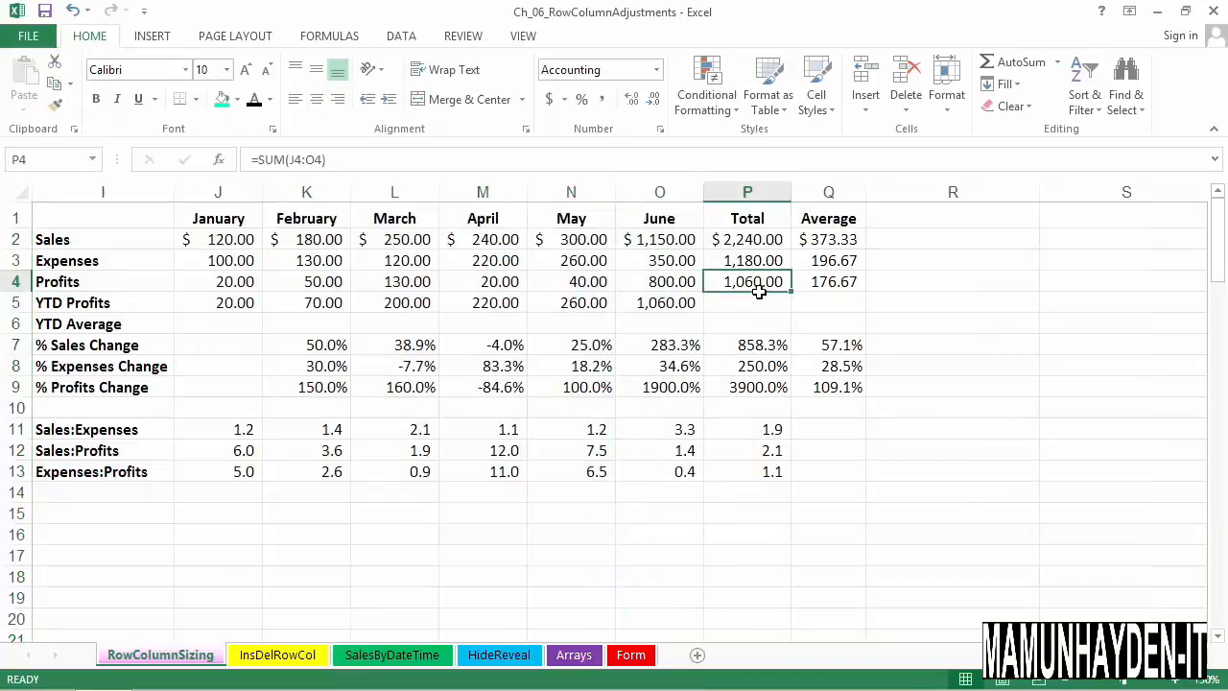
Reselect the January through June columns from June backwards, and select the January column alone
left_click_drag(669, 205, 259, 199)
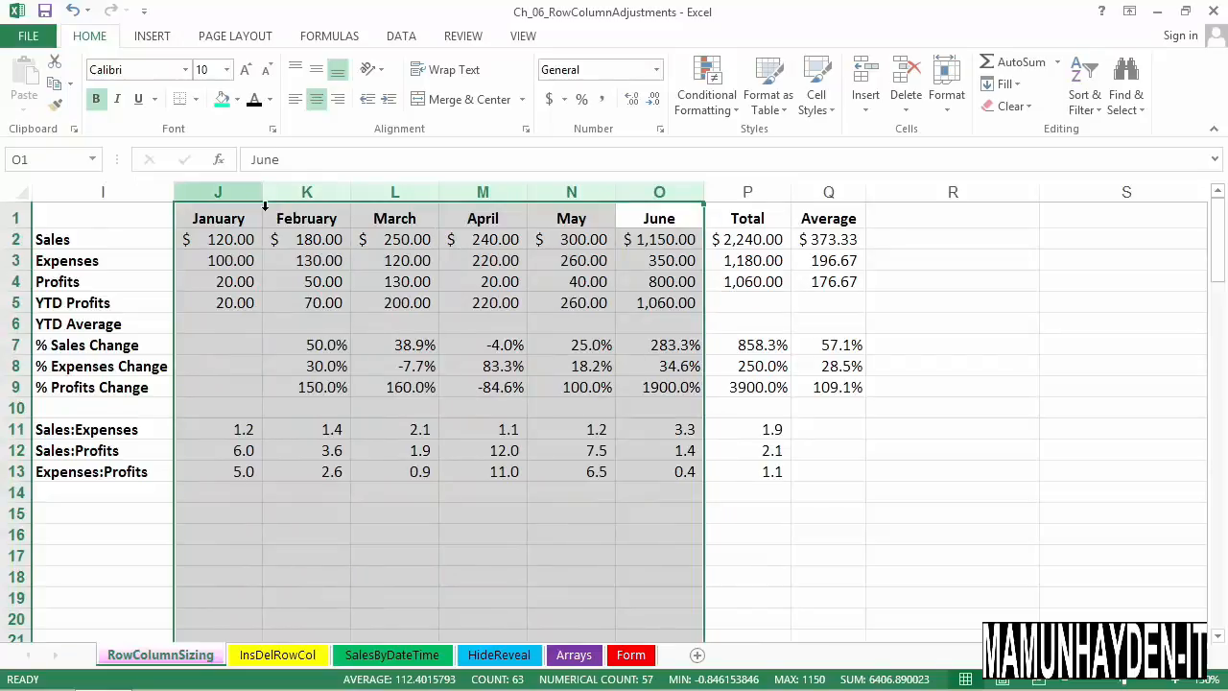
left_click(263, 200)
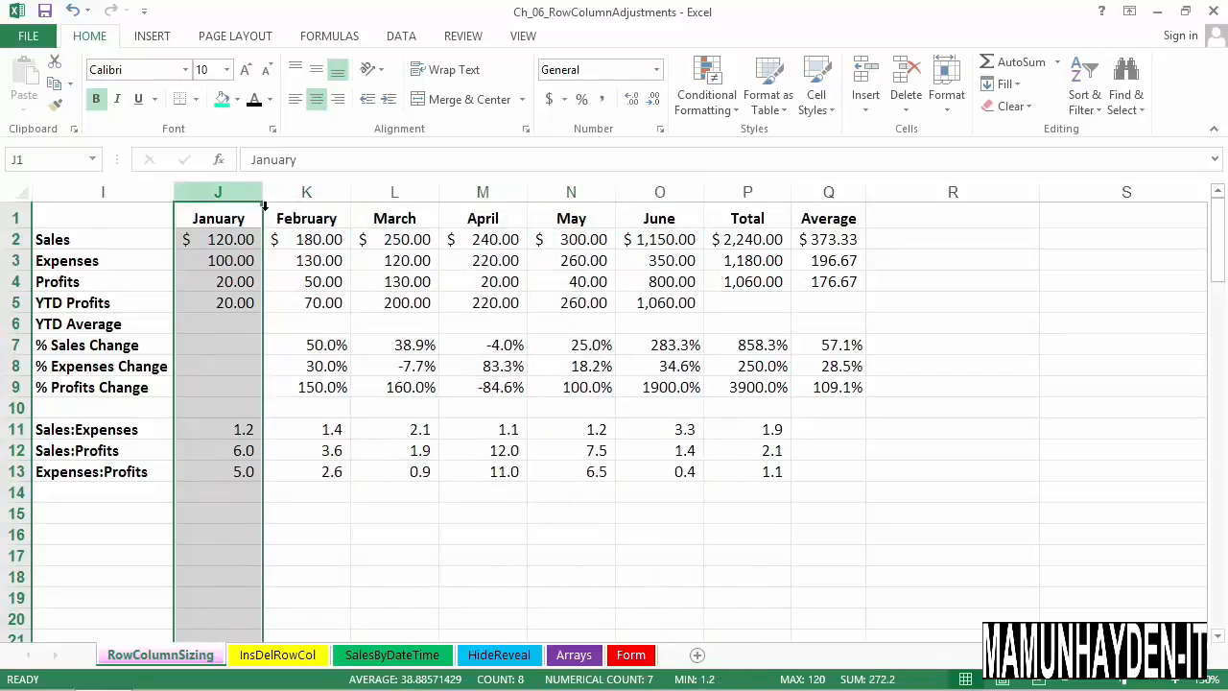